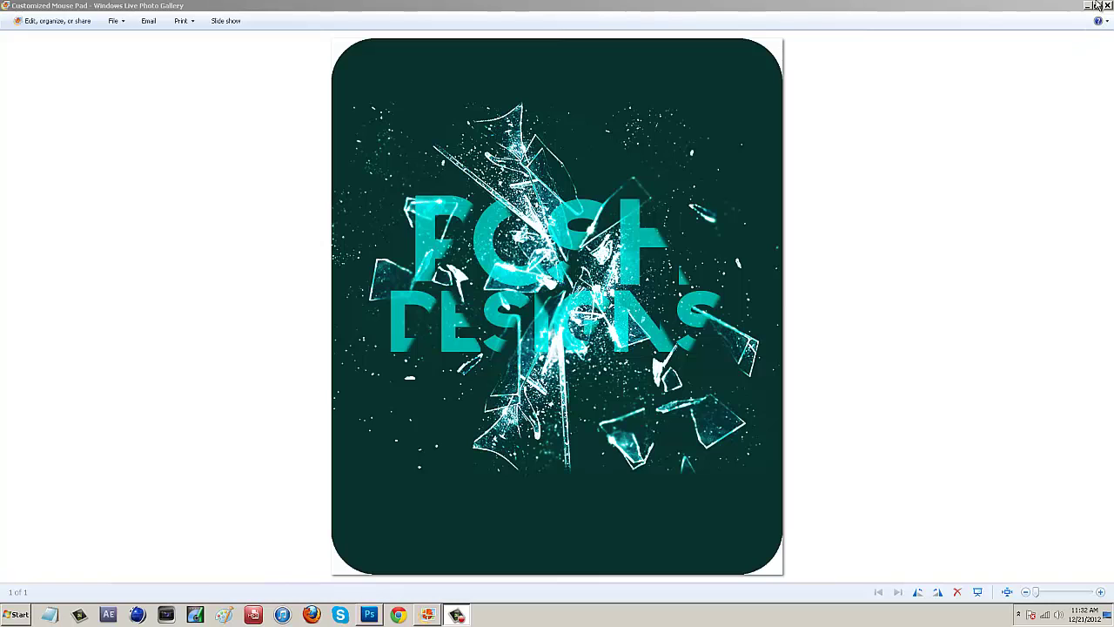
# - Close the Customized Mouse Pad preview in Windows Live Photo Gallery
pyautogui.click(1108, 7)
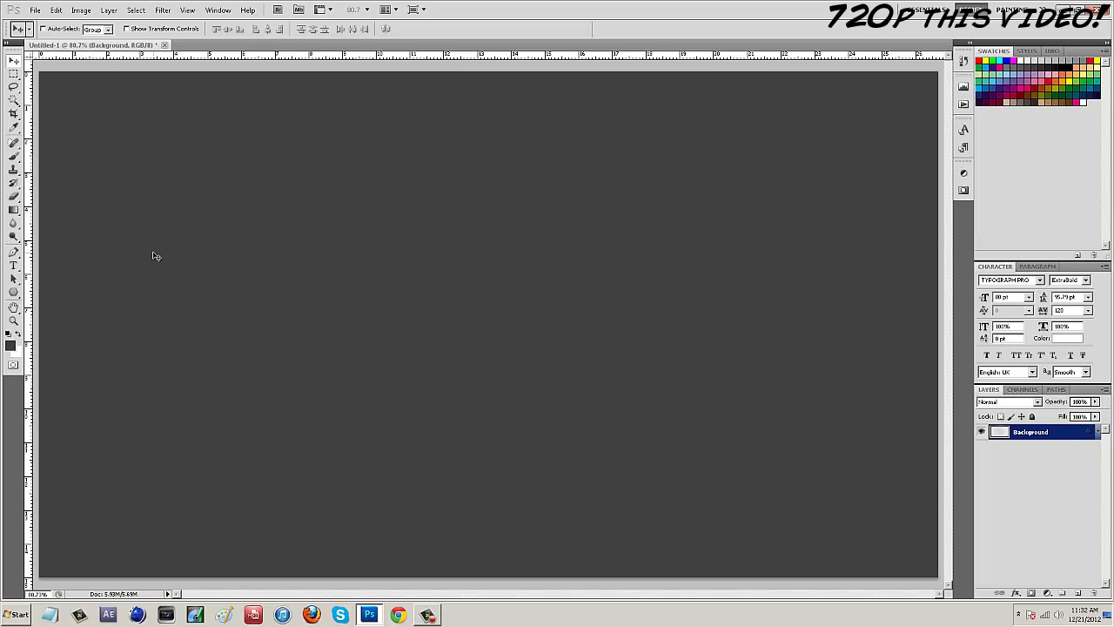
# - Start a text layer on the dark gray canvas with the Horizontal Type tool
pyautogui.click(13, 266)
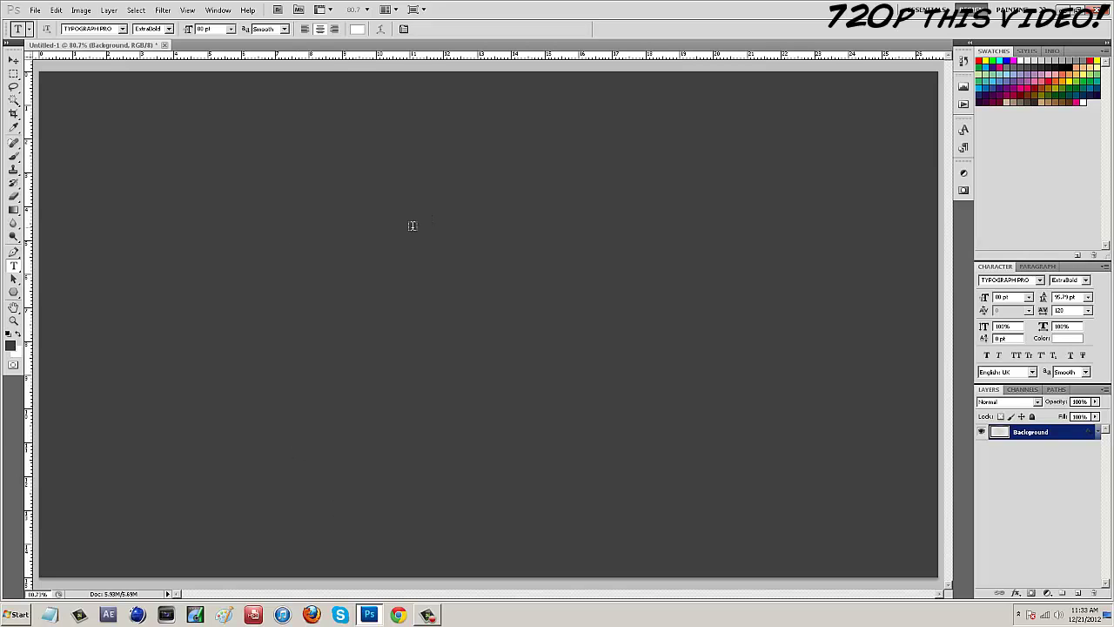
pyautogui.click(366, 223)
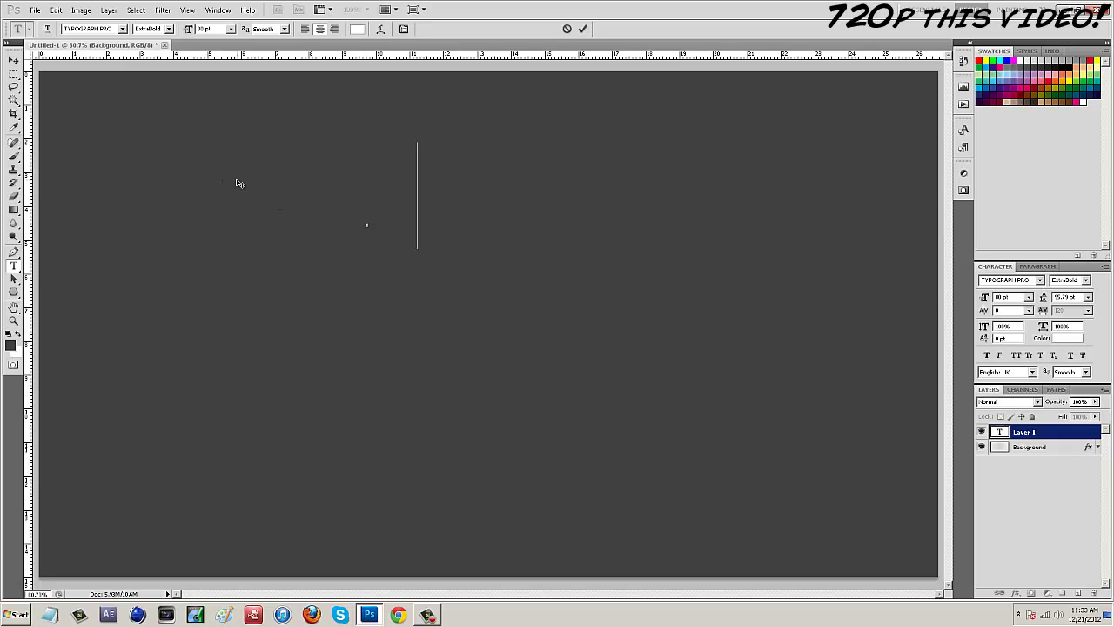
# - Type a white D, move it toward the left-centre, and rasterize its type layer
pyautogui.write('D')
pyautogui.click(14, 61)
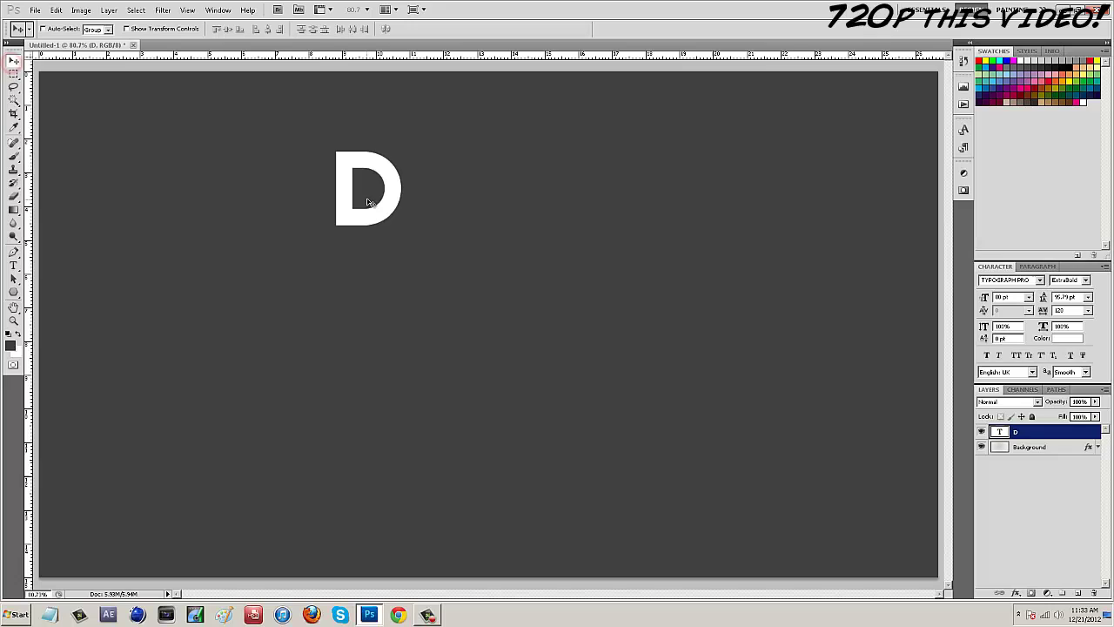
pyautogui.moveTo(380, 251); pyautogui.dragTo(360, 317)
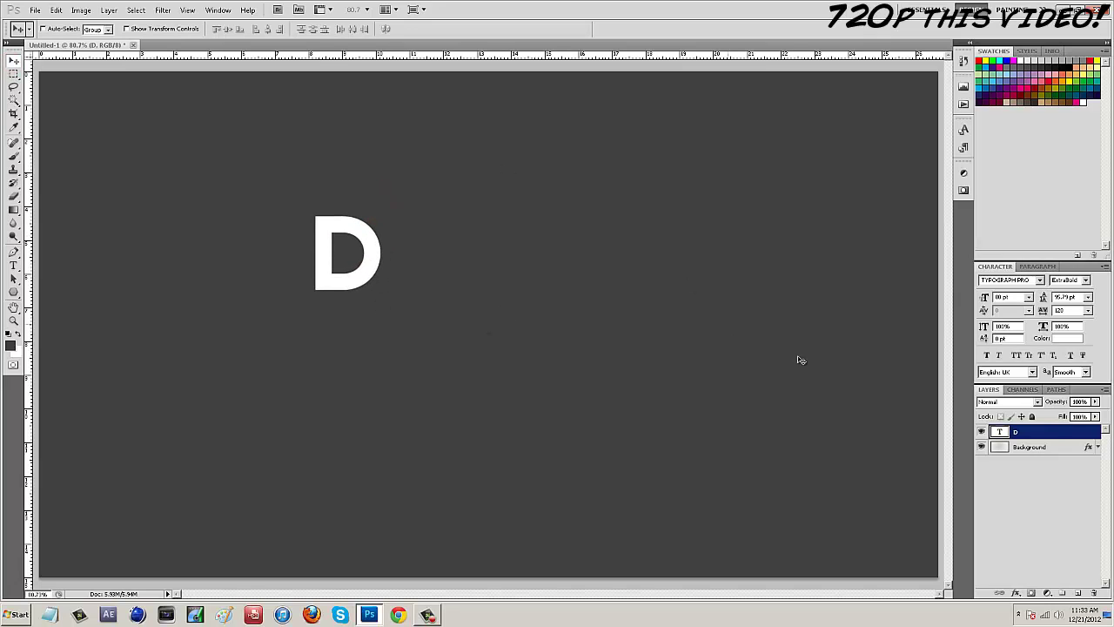
pyautogui.rightClick(1022, 435)
pyautogui.click(1082, 261)
pyautogui.moveTo(348, 235); pyautogui.dragTo(318, 248)
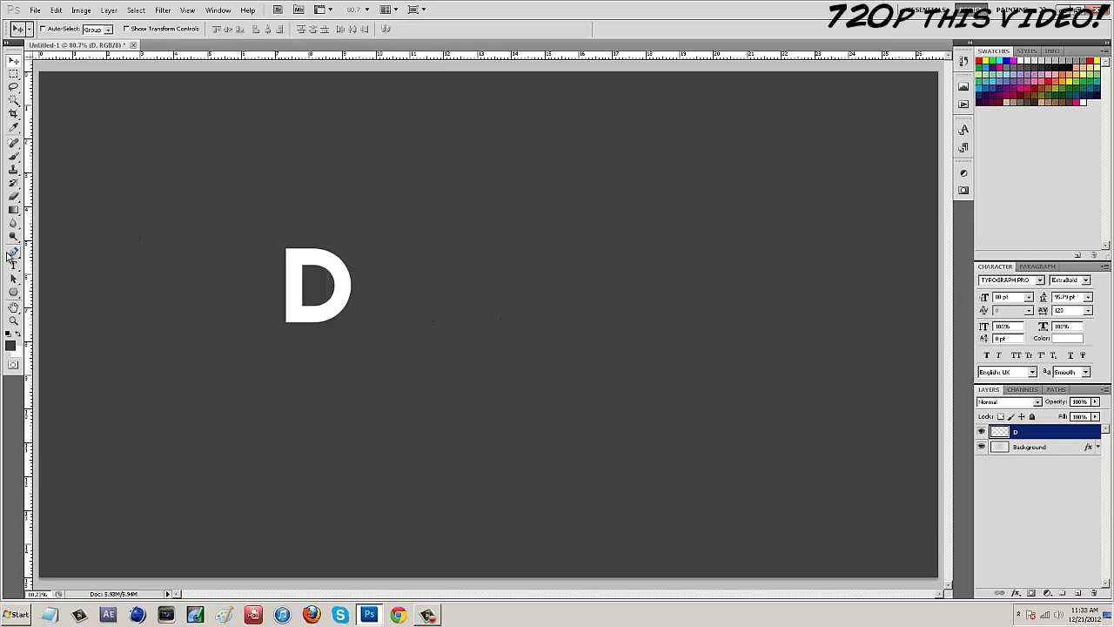
# - Draw a closed Pen path over the D's right edge, redoing misplaced points
pyautogui.click(15, 252)
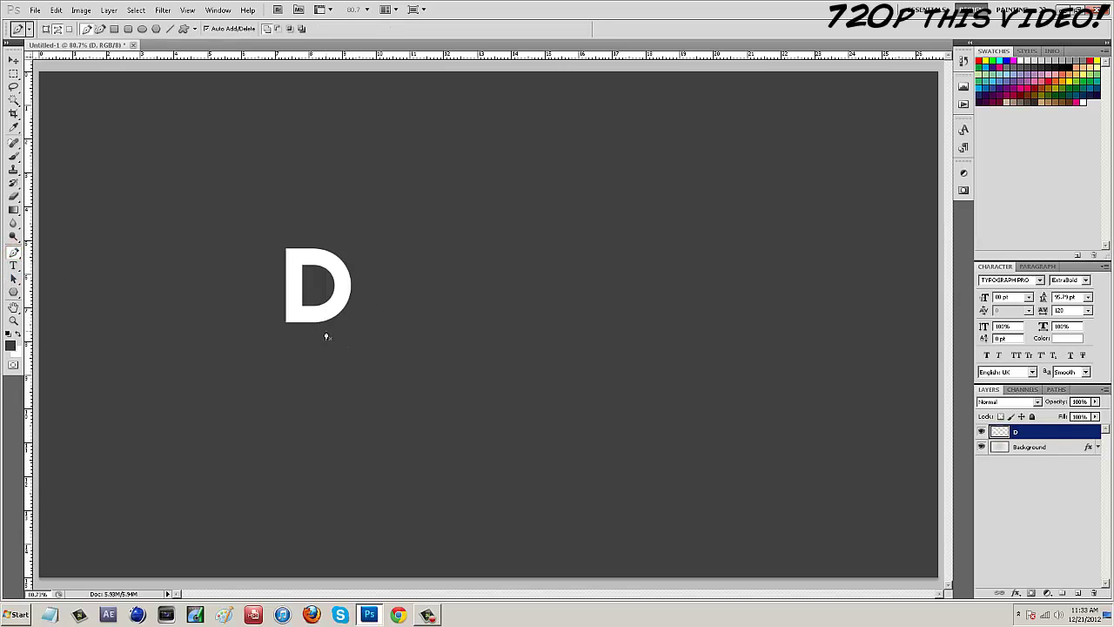
pyautogui.click(314, 249)
pyautogui.click(357, 325)
pyautogui.hotkey('ctrl', 'z')
pyautogui.click(379, 312)
pyautogui.hotkey('ctrl', 'z')
pyautogui.click(365, 329)
pyautogui.hotkey('ctrl', 'z')
pyautogui.click(366, 315)
pyautogui.hotkey('ctrl', 'z')
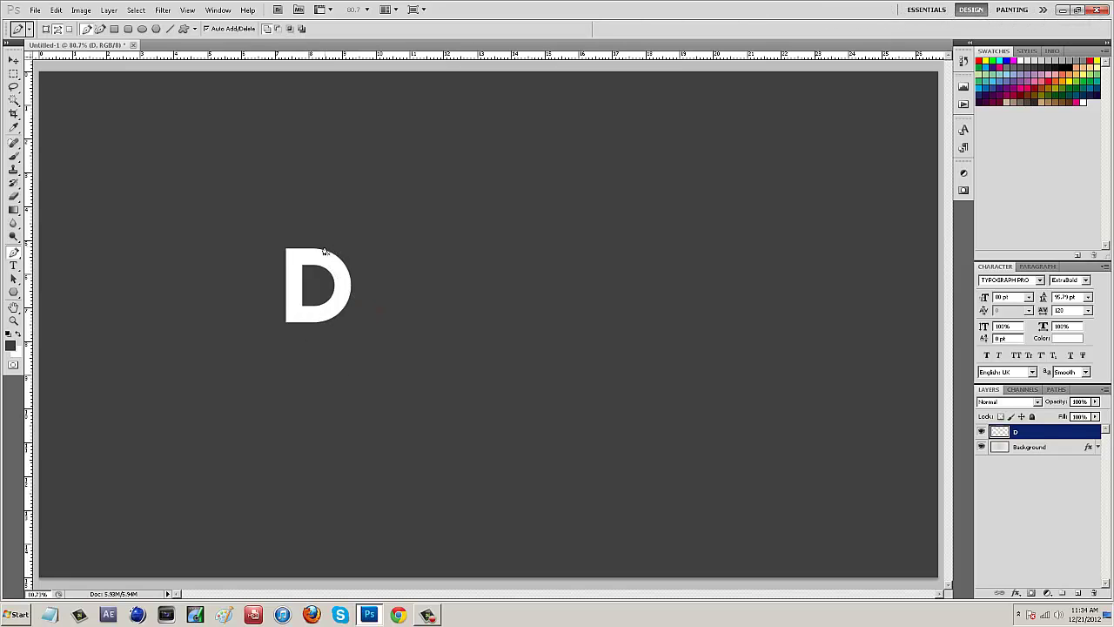
pyautogui.click(352, 326)
pyautogui.hotkey('ctrl', 'z')
pyautogui.click(353, 318)
pyautogui.click(375, 251)
pyautogui.click(327, 225)
pyautogui.click(322, 248)
# - Turn the path into a selection and delete that diagonal piece of the D
pyautogui.rightClick(349, 271)
pyautogui.click(375, 316)
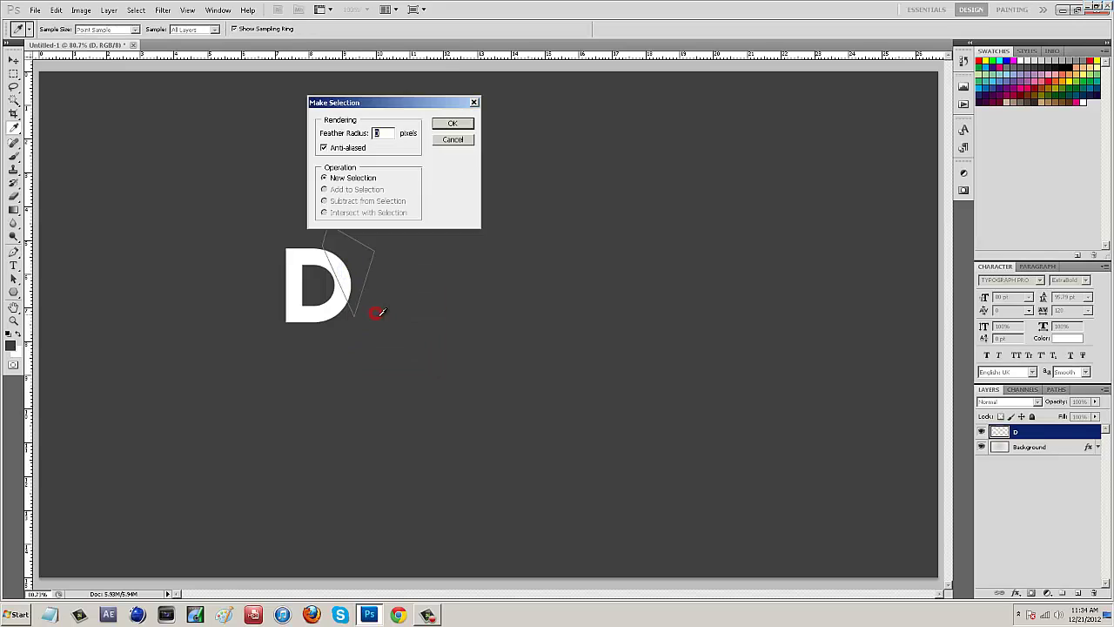
pyautogui.click(436, 126)
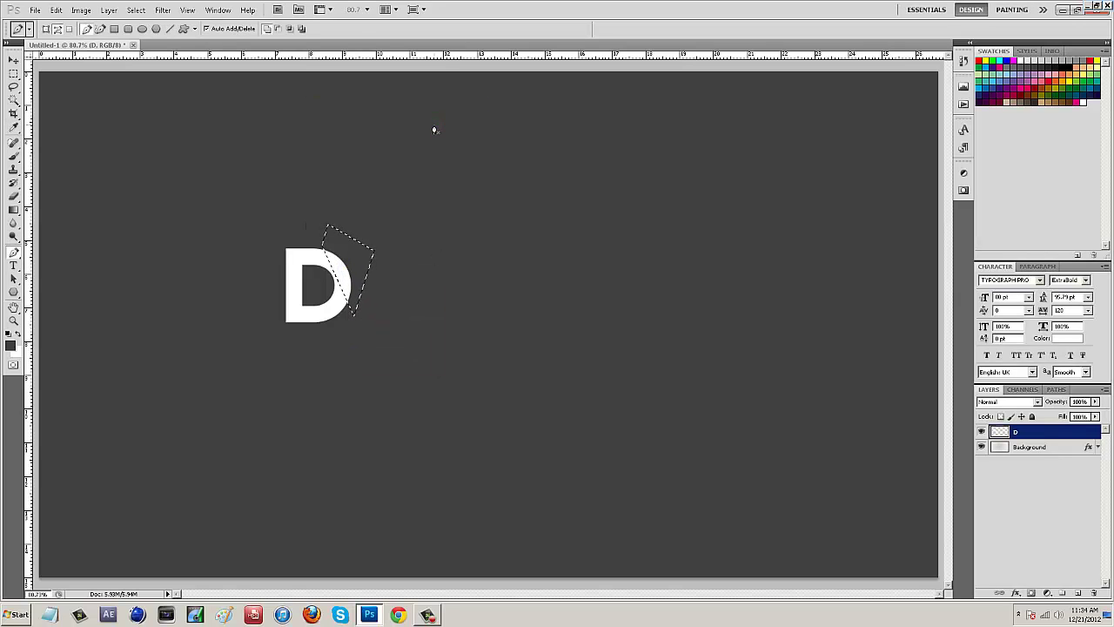
pyautogui.press('Delete')
pyautogui.hotkey('ctrl', 'd')
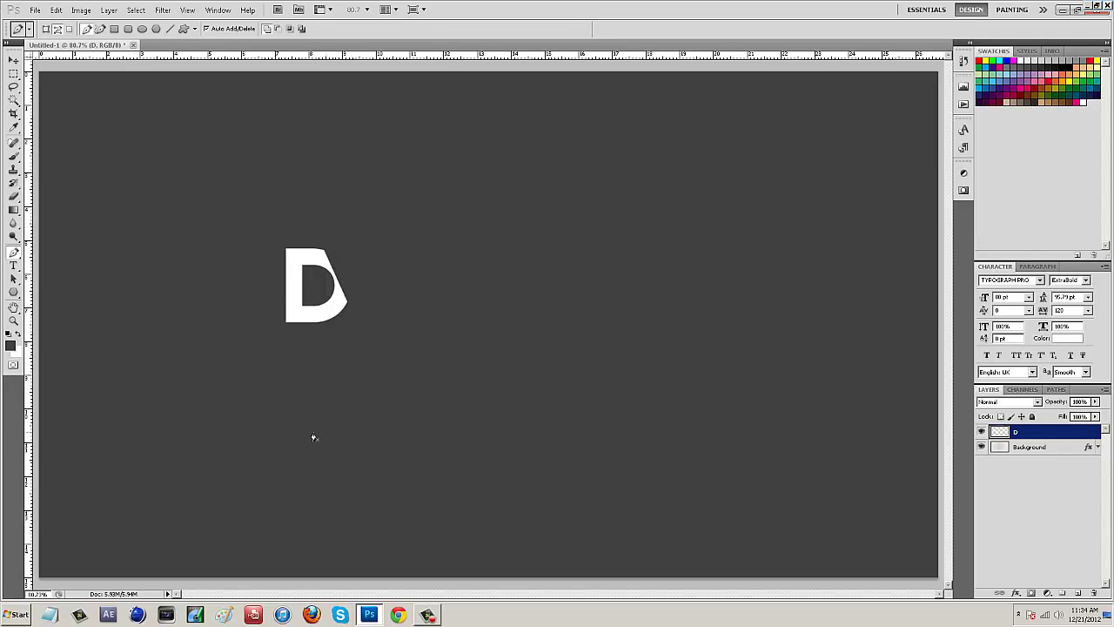
# - Add a white E beside the D and rasterize its type layer
pyautogui.click(13, 265)
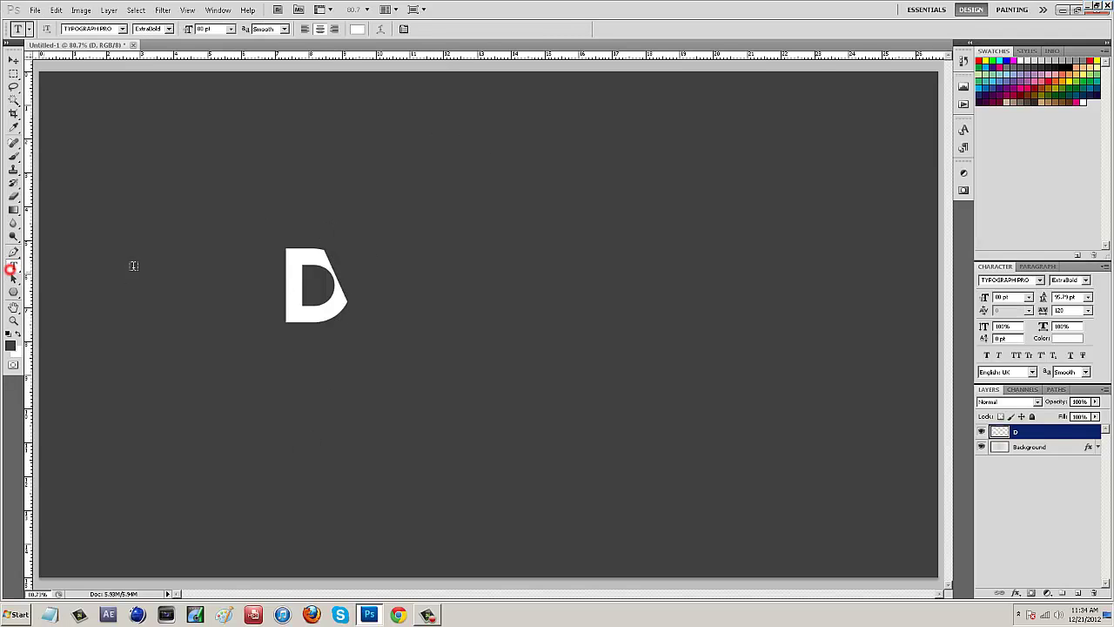
pyautogui.click(187, 195)
pyautogui.write('E')
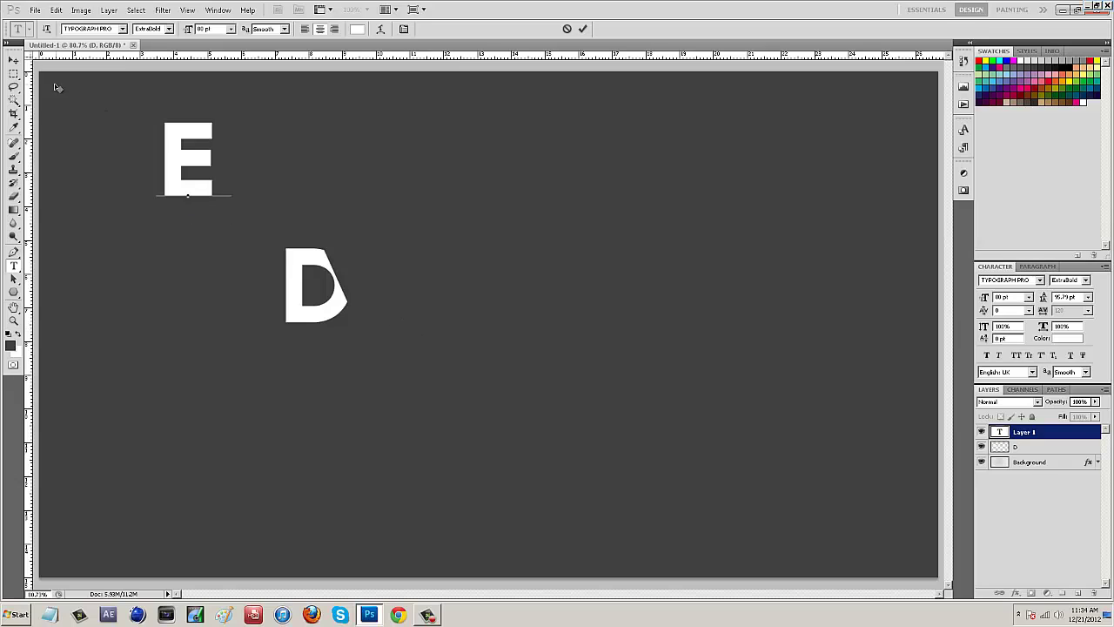
pyautogui.click(14, 60)
pyautogui.moveTo(193, 161); pyautogui.dragTo(382, 285)
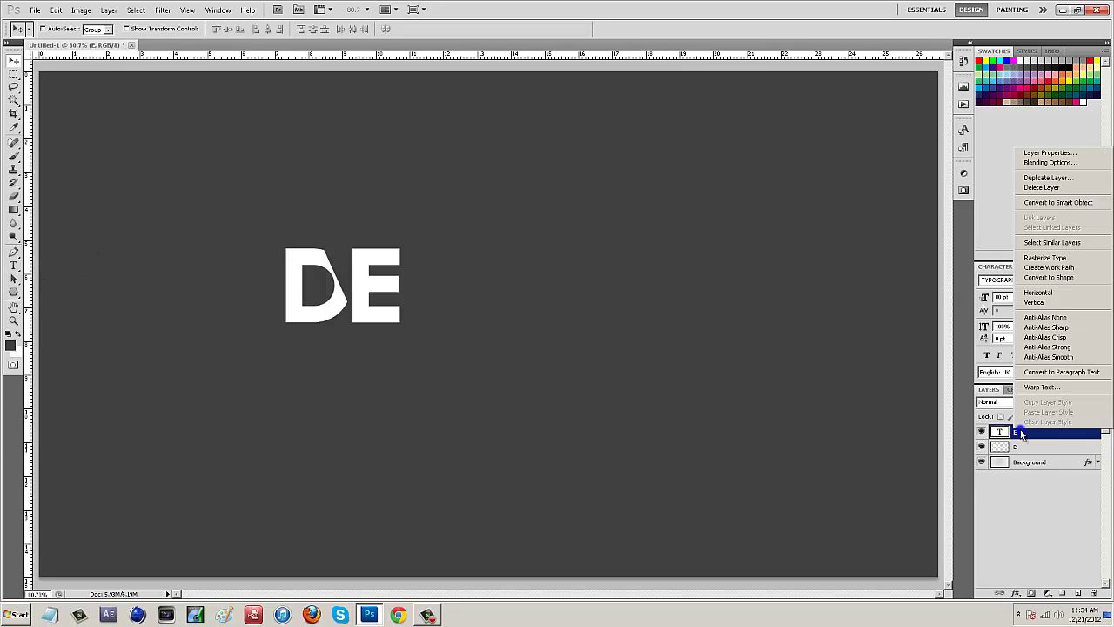
pyautogui.rightClick(1024, 433)
pyautogui.click(1044, 257)
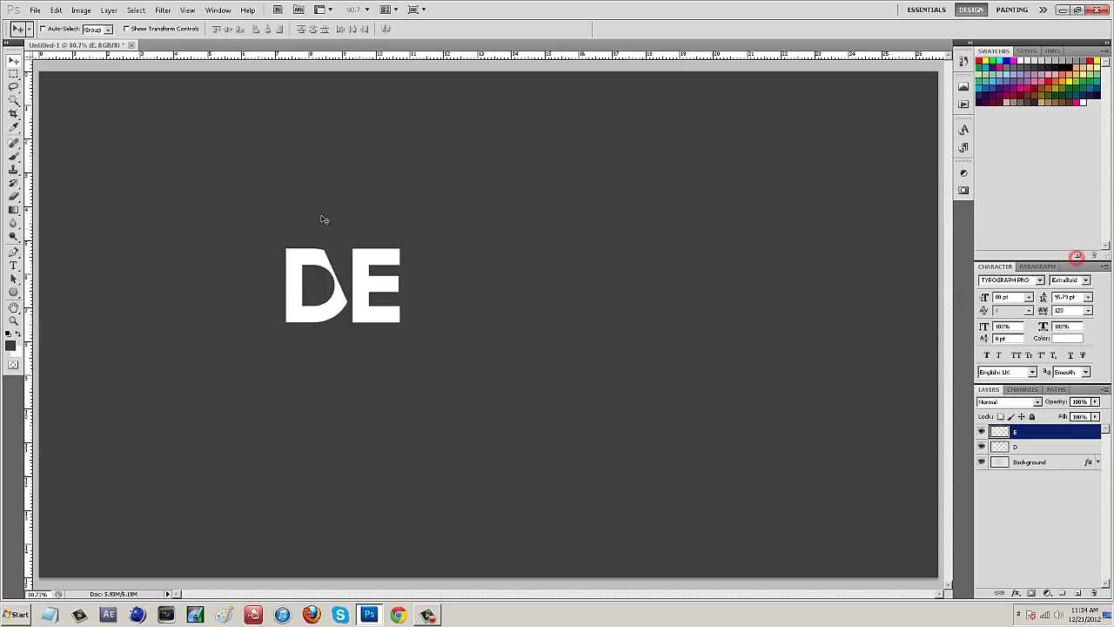
# - Draw a Pen path along the gap covering the E's left edge
pyautogui.click(13, 252)
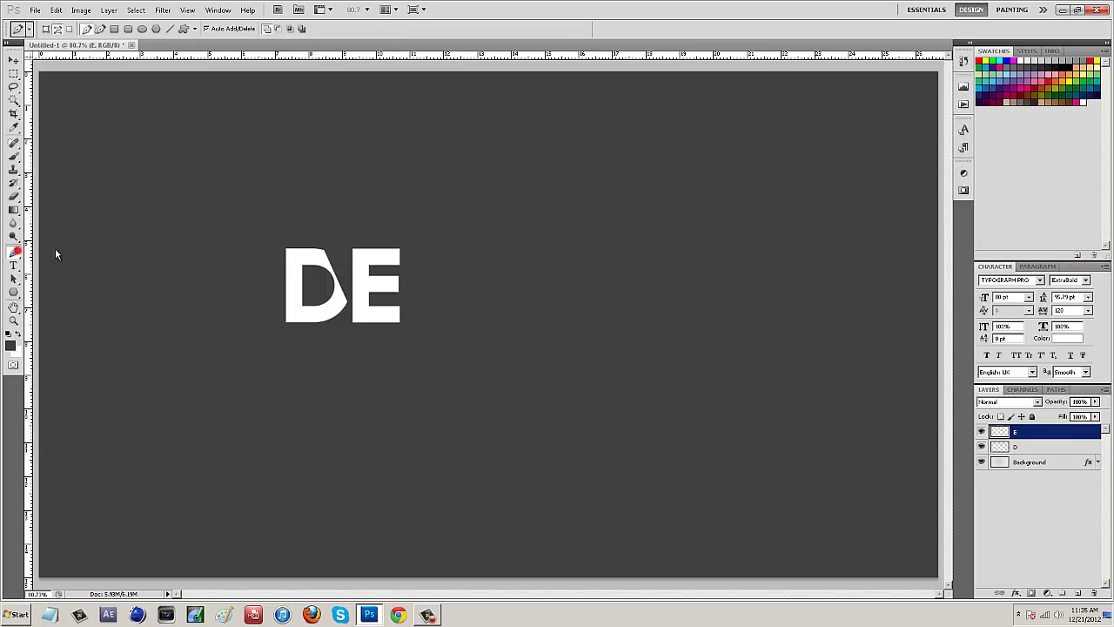
pyautogui.click(352, 324)
pyautogui.click(377, 238)
pyautogui.press('x')
pyautogui.hotkey('alt', 'BackSpace')
pyautogui.click(371, 240)
pyautogui.click(339, 243)
pyautogui.click(338, 328)
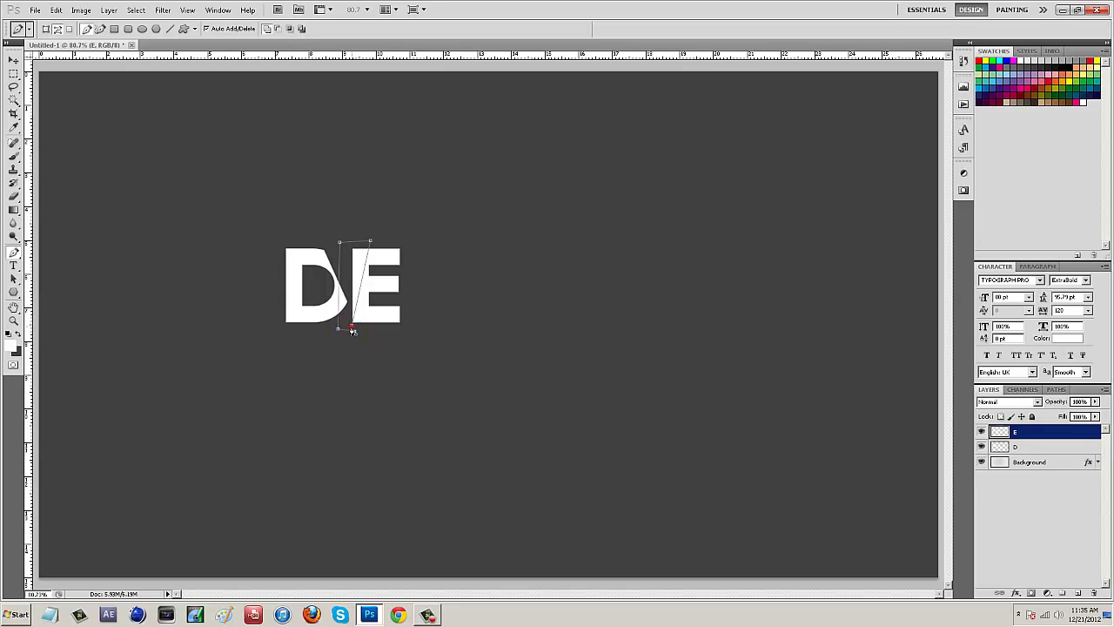
# - Turn the path into a selection and delete the diagonal sliver of the E
pyautogui.rightClick(357, 286)
pyautogui.click(390, 332)
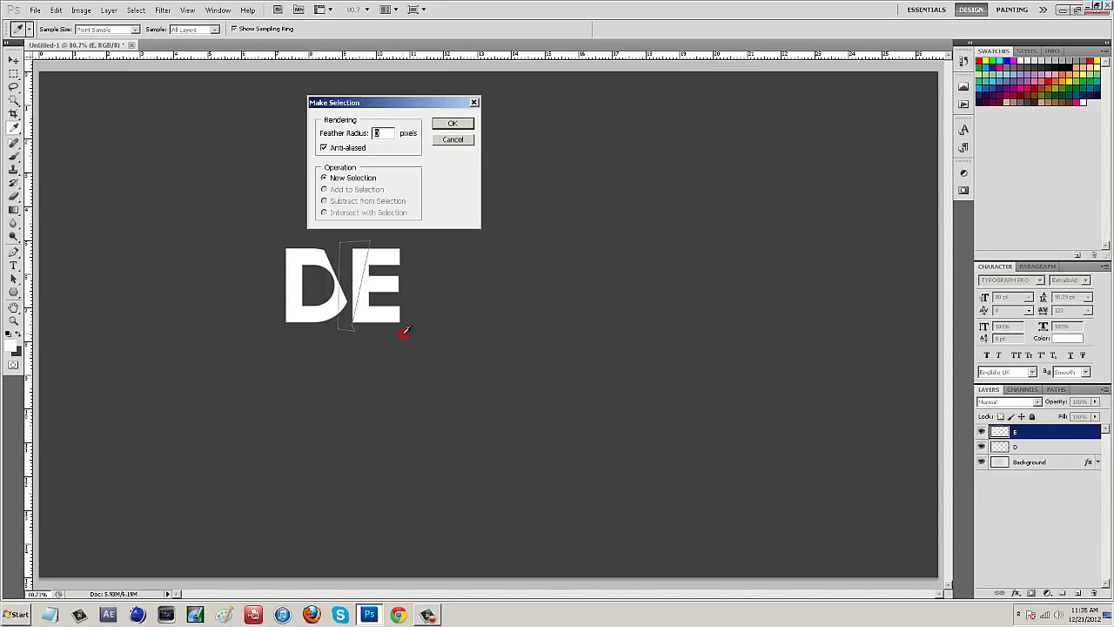
pyautogui.click(452, 124)
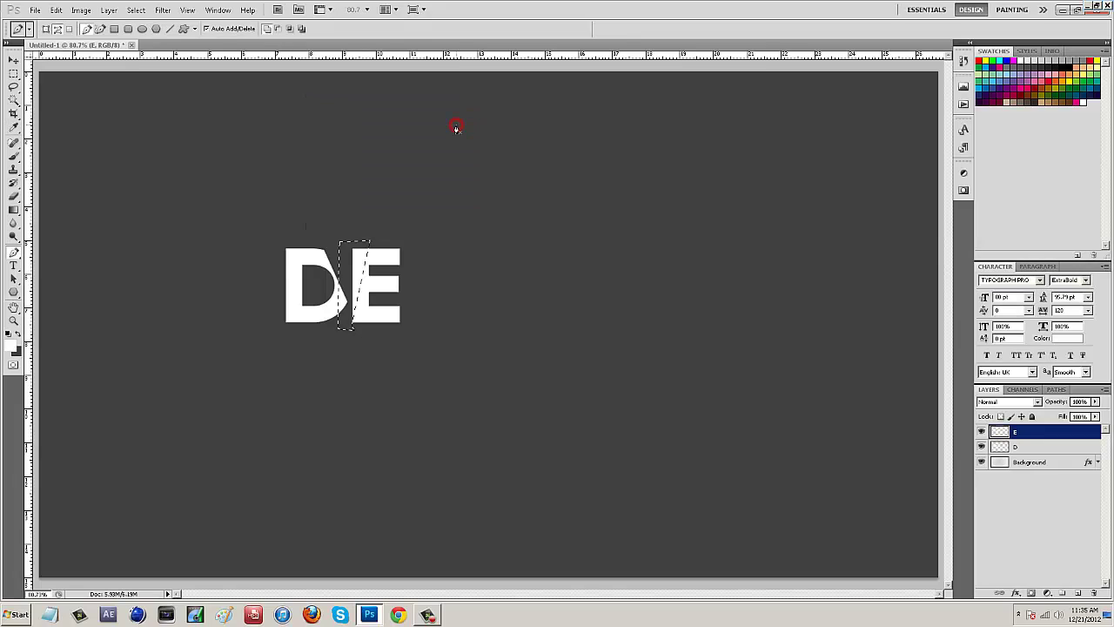
pyautogui.press('Delete')
pyautogui.hotkey('ctrl', 'd')
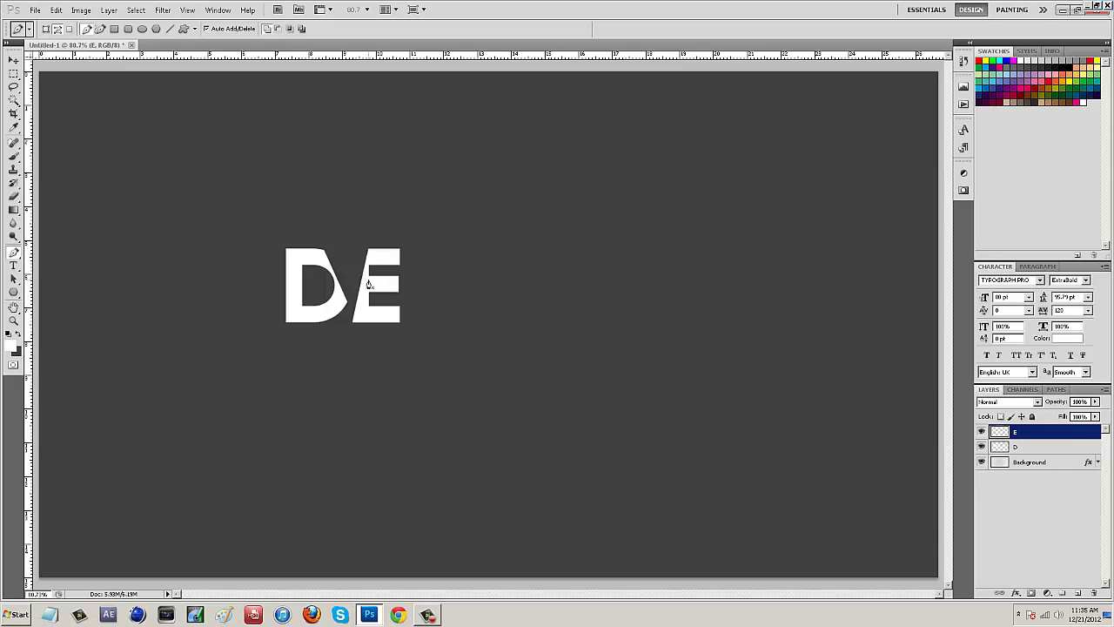
# - Add a white S right of the E to spell DES, nudge it right, and rasterize it
pyautogui.click(13, 266)
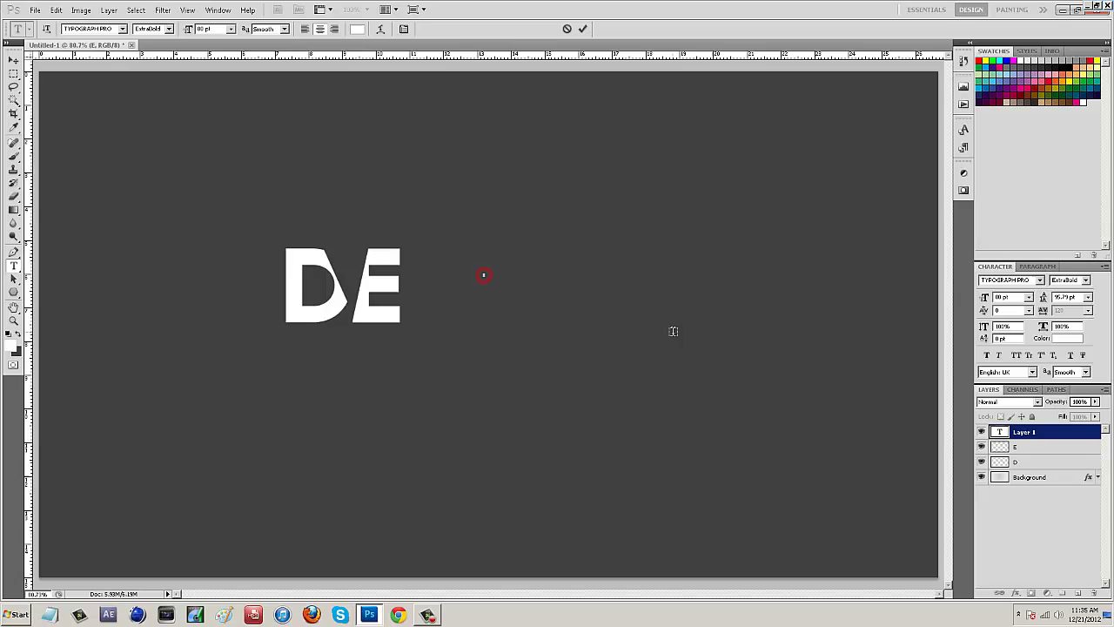
pyautogui.write('S')
pyautogui.hotkey('ctrl', 'Return')
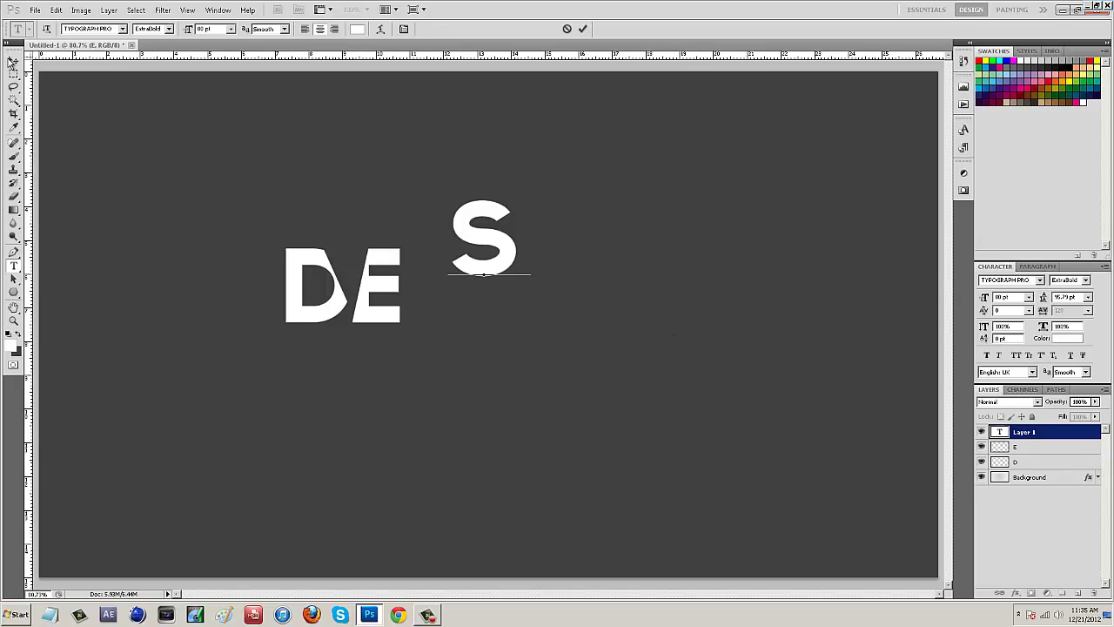
pyautogui.press('v')
pyautogui.moveTo(461, 217); pyautogui.dragTo(417, 270)
pyautogui.press('Right')
pyautogui.press('Right')
pyautogui.press('Right')
pyautogui.press('Right')
pyautogui.press('Right')
pyautogui.press('Right')
pyautogui.press('Right')
pyautogui.press('Right')
pyautogui.press('Right')
pyautogui.press('Right')
pyautogui.press('Right')
pyautogui.press('Right')
pyautogui.press('Right')
pyautogui.press('Right')
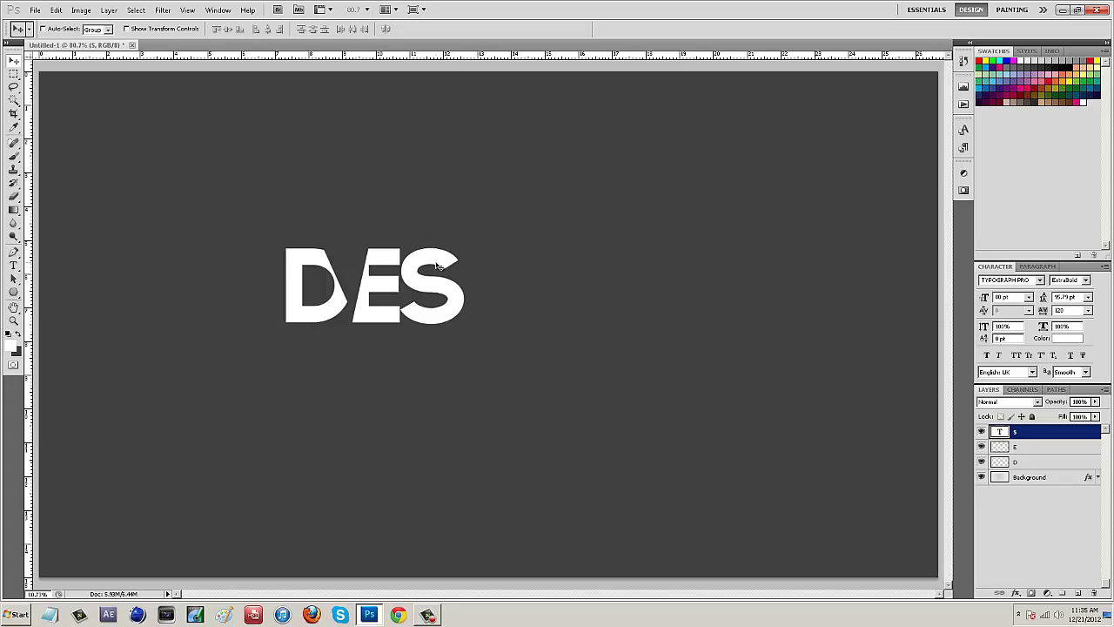
pyautogui.press('Right')
pyautogui.press('Right')
pyautogui.press('Right')
pyautogui.press('Right')
pyautogui.press('Right')
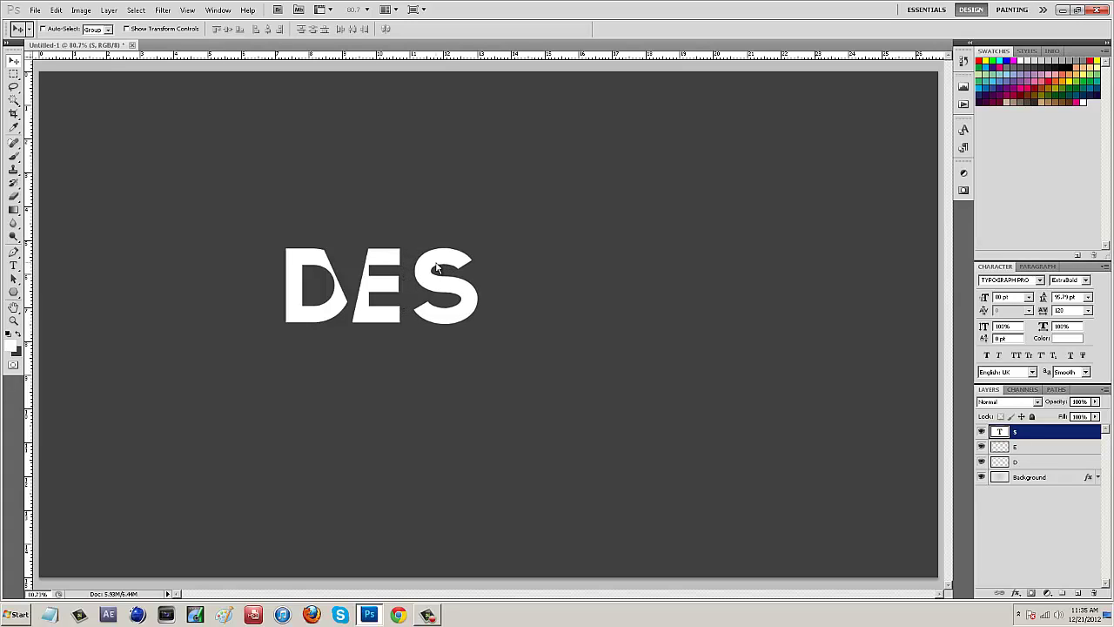
pyautogui.rightClick(1020, 435)
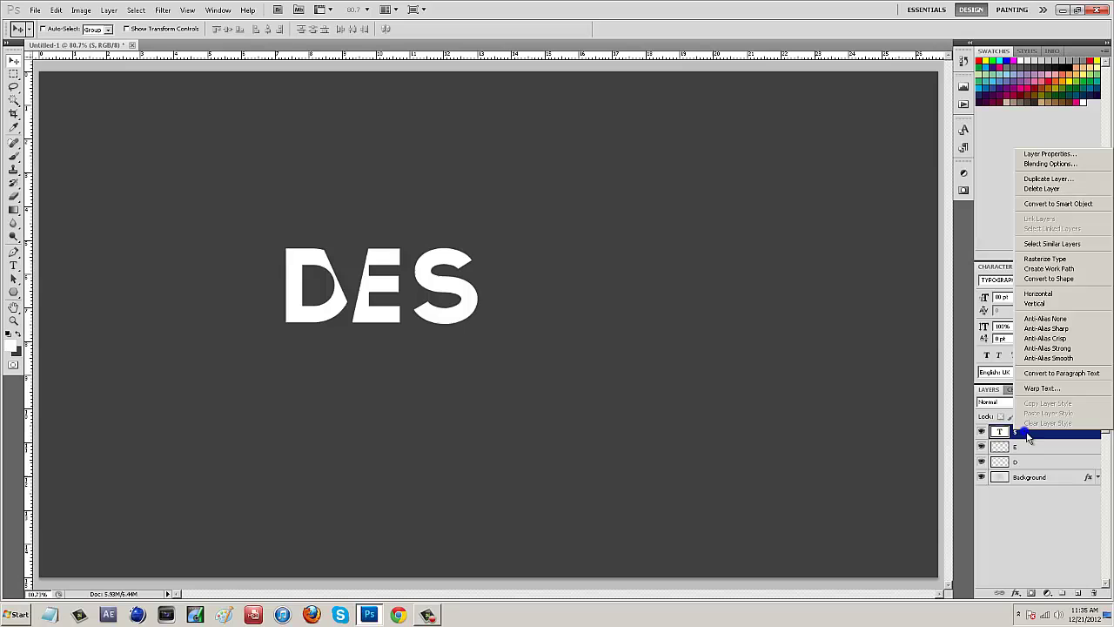
pyautogui.click(1079, 259)
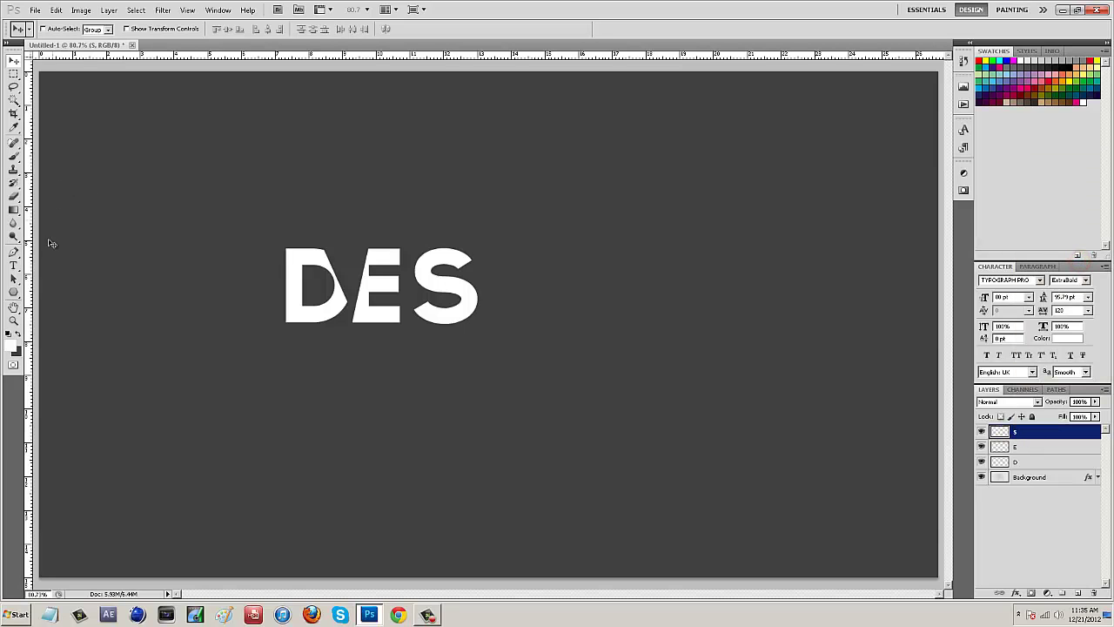
pyautogui.click(13, 252)
# - Slice the top tip off the S and shift that piece slightly right
pyautogui.scroll(5, 429, 270)
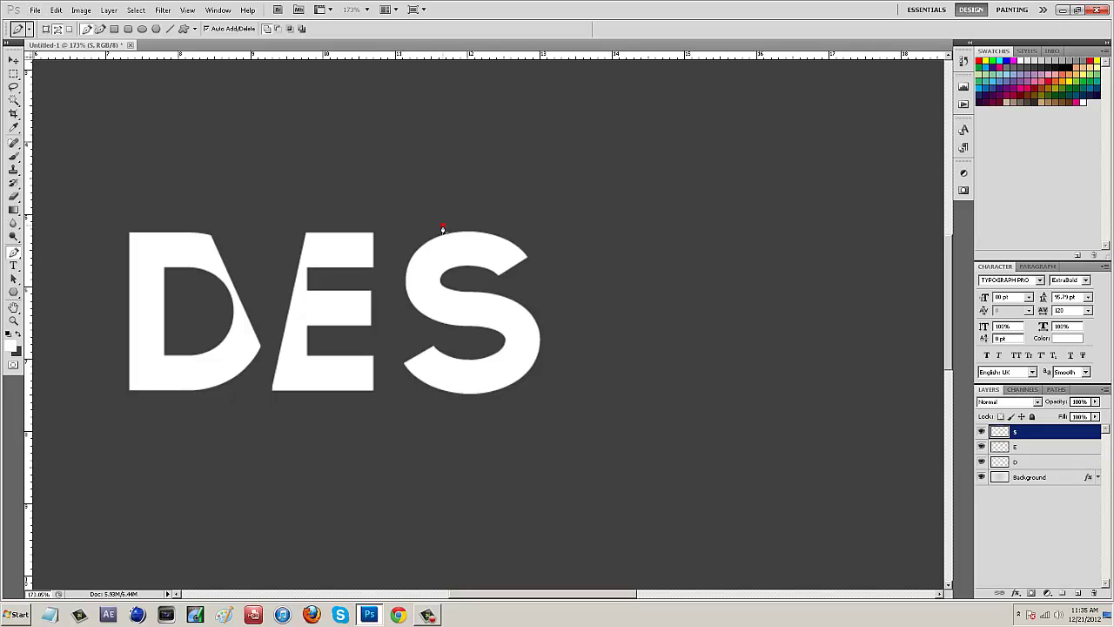
pyautogui.click(509, 181)
pyautogui.click(442, 229)
pyautogui.rightClick(531, 235)
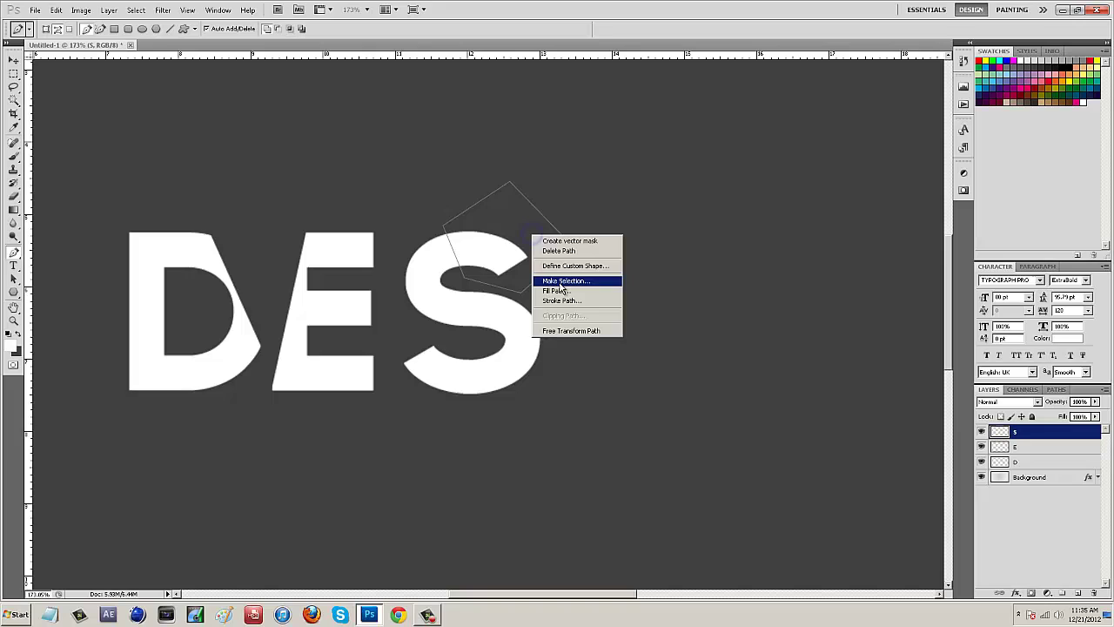
pyautogui.click(559, 281)
pyautogui.click(450, 121)
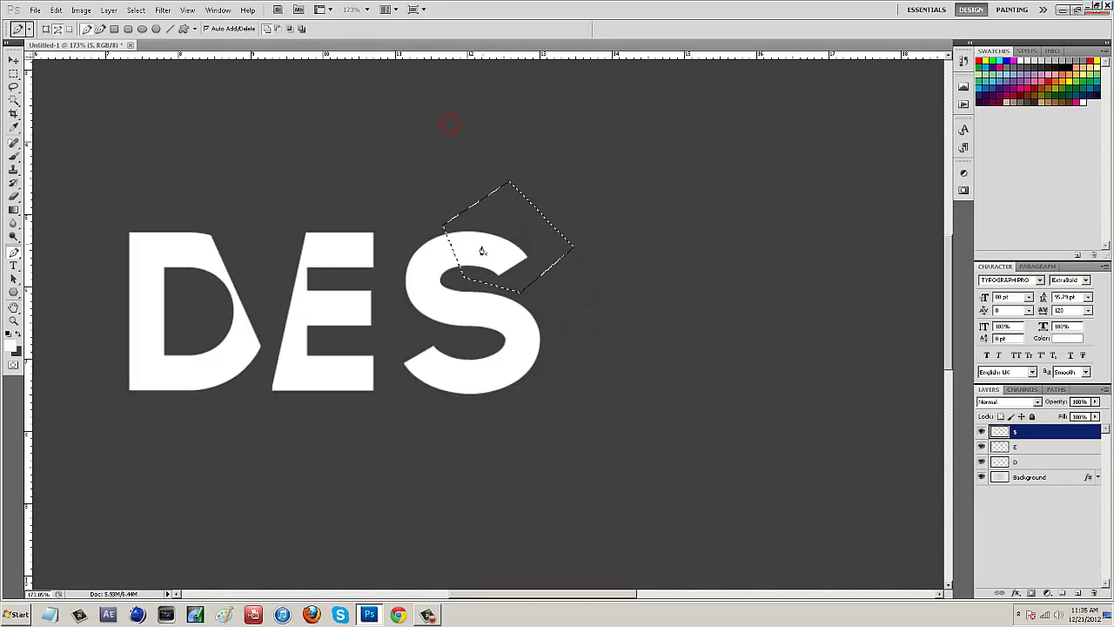
pyautogui.click(13, 59)
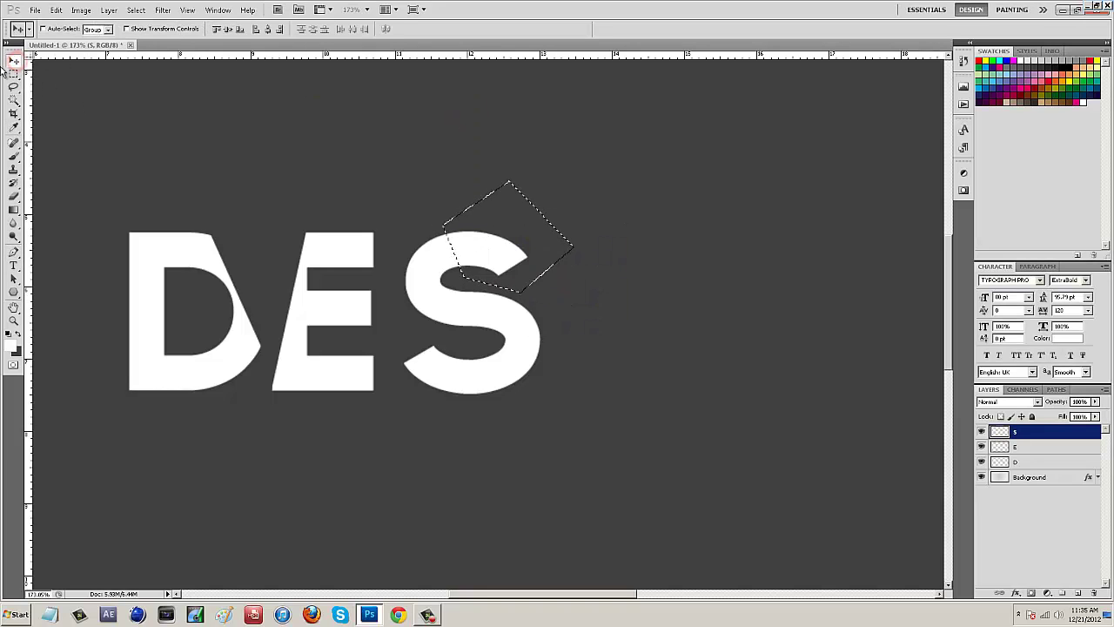
pyautogui.moveTo(492, 261); pyautogui.dragTo(499, 258)
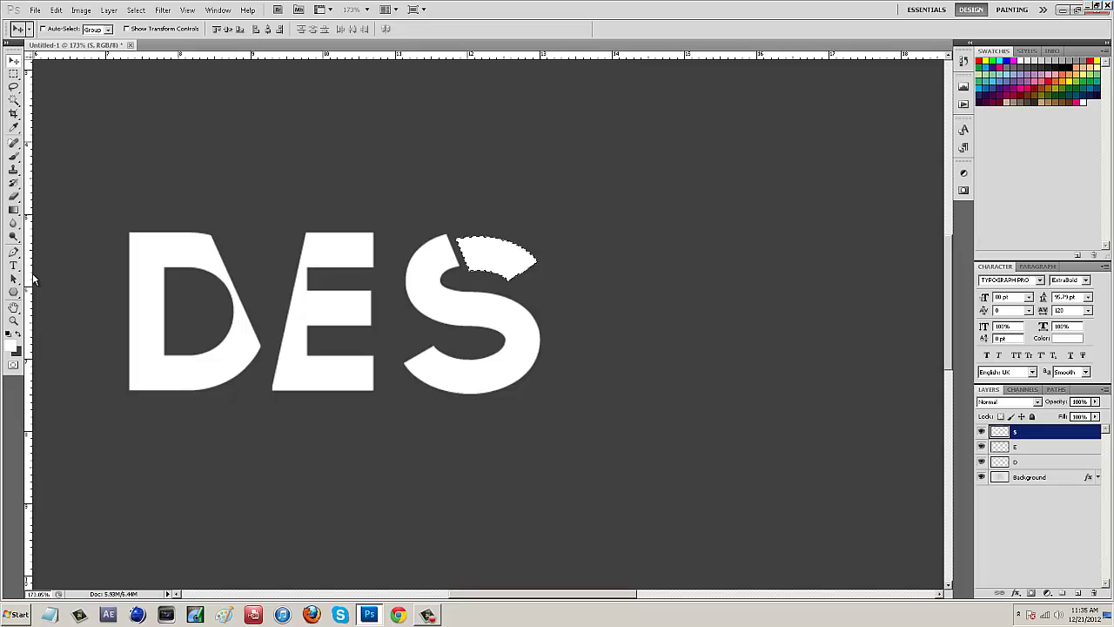
pyautogui.hotkey('ctrl', 'd')
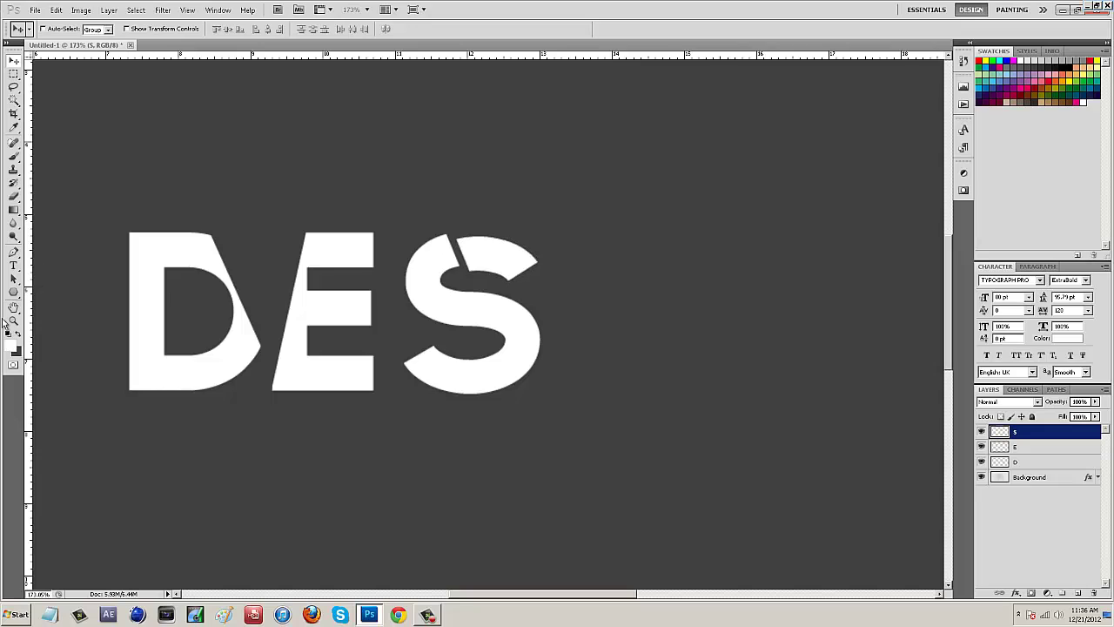
# - Slice the bottom curve off the S and shift that piece slightly left
pyautogui.click(14, 252)
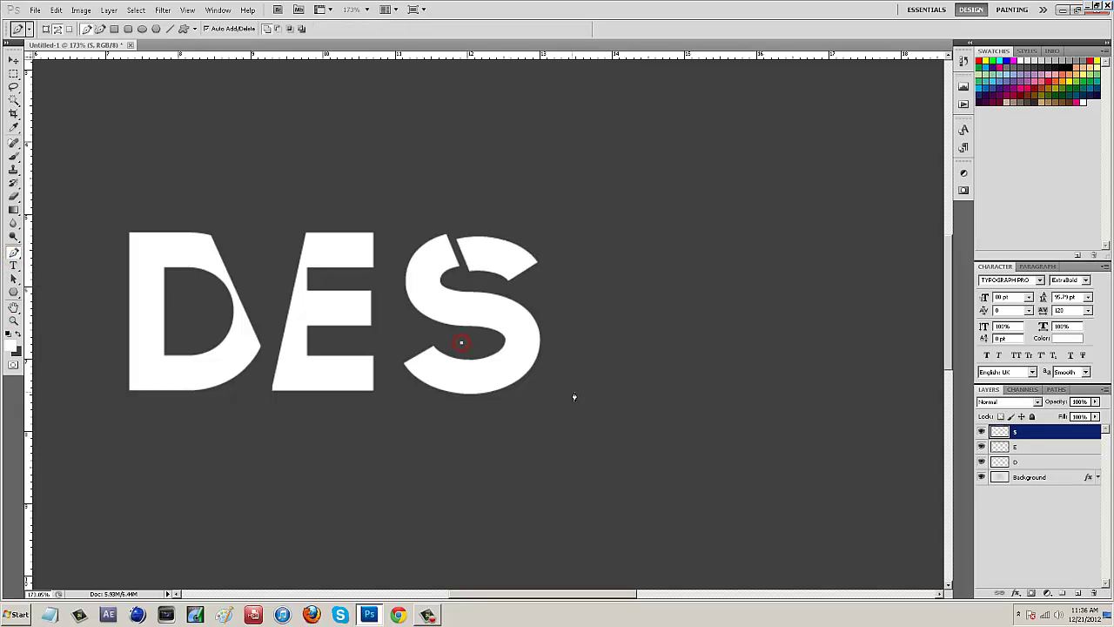
pyautogui.click(538, 374)
pyautogui.click(460, 347)
pyautogui.rightClick(494, 385)
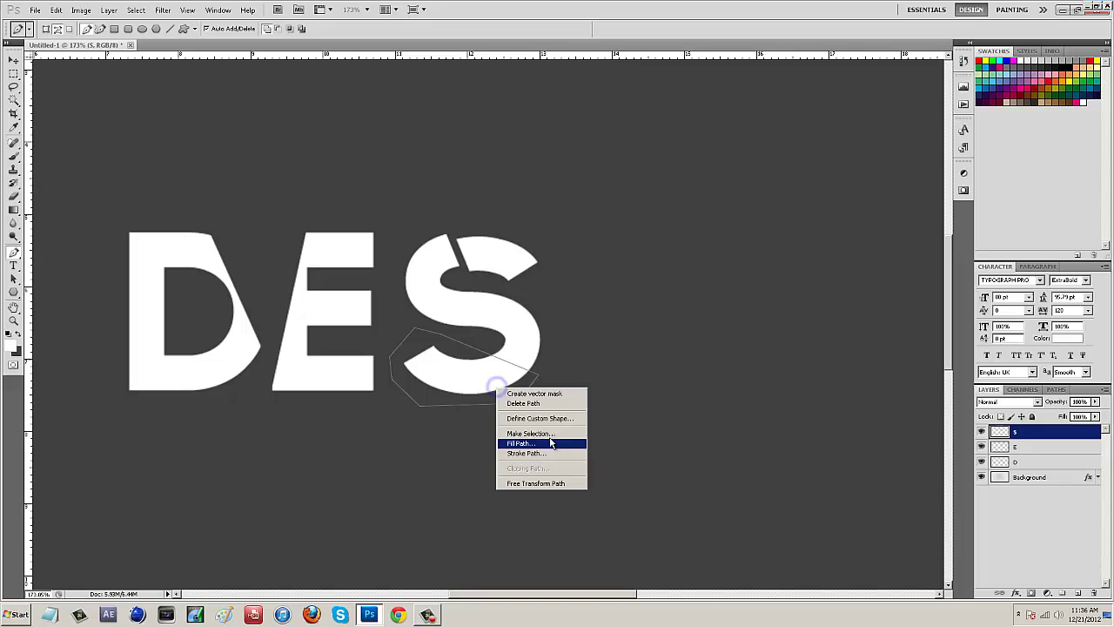
pyautogui.click(536, 435)
pyautogui.click(453, 125)
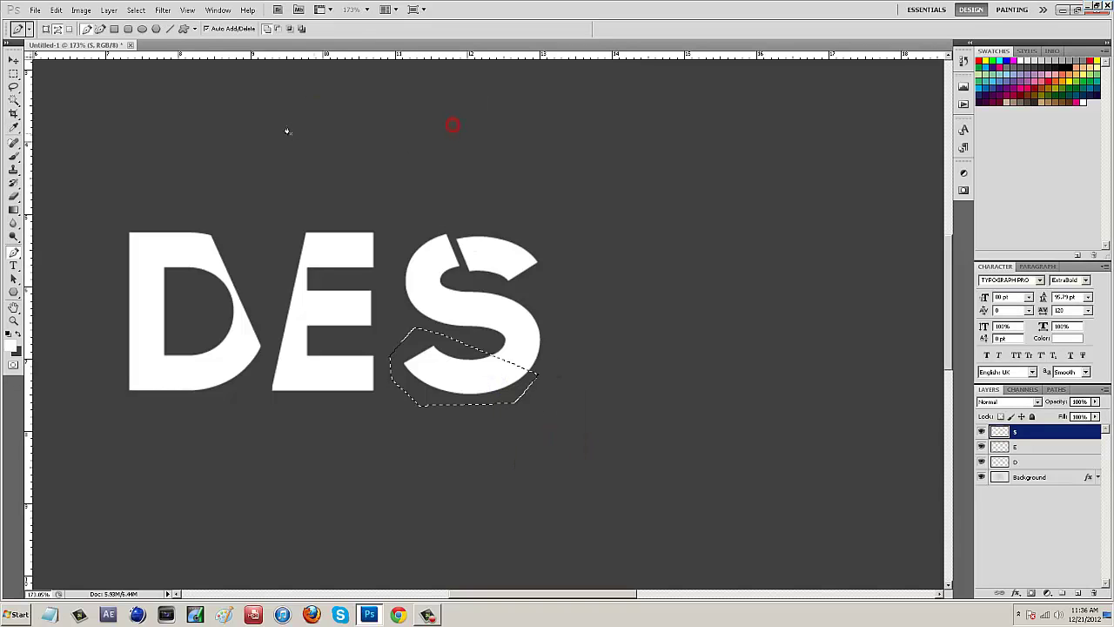
pyautogui.press('v')
pyautogui.moveTo(513, 383); pyautogui.dragTo(495, 380)
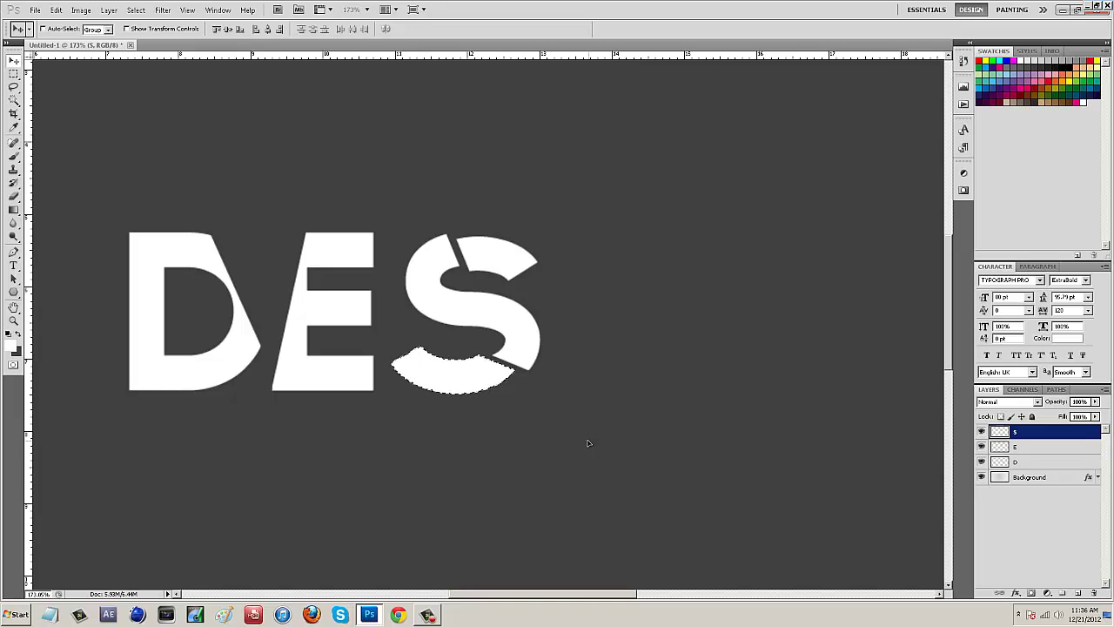
pyautogui.hotkey('ctrl', 'd')
pyautogui.scroll(-5, 424, 348)
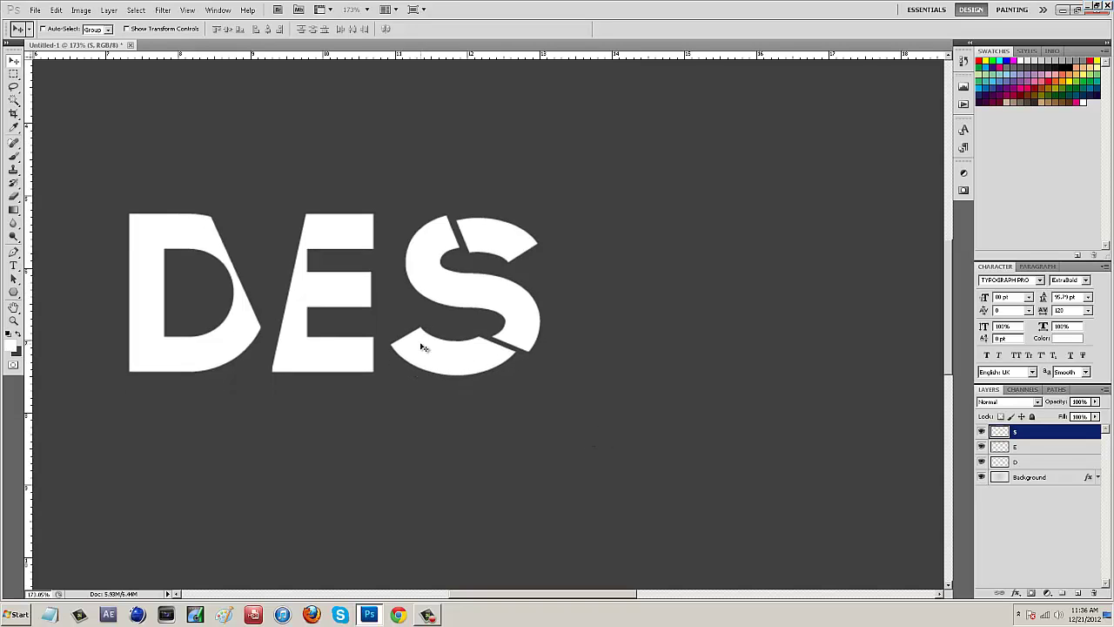
pyautogui.scroll(-1, 461, 265)
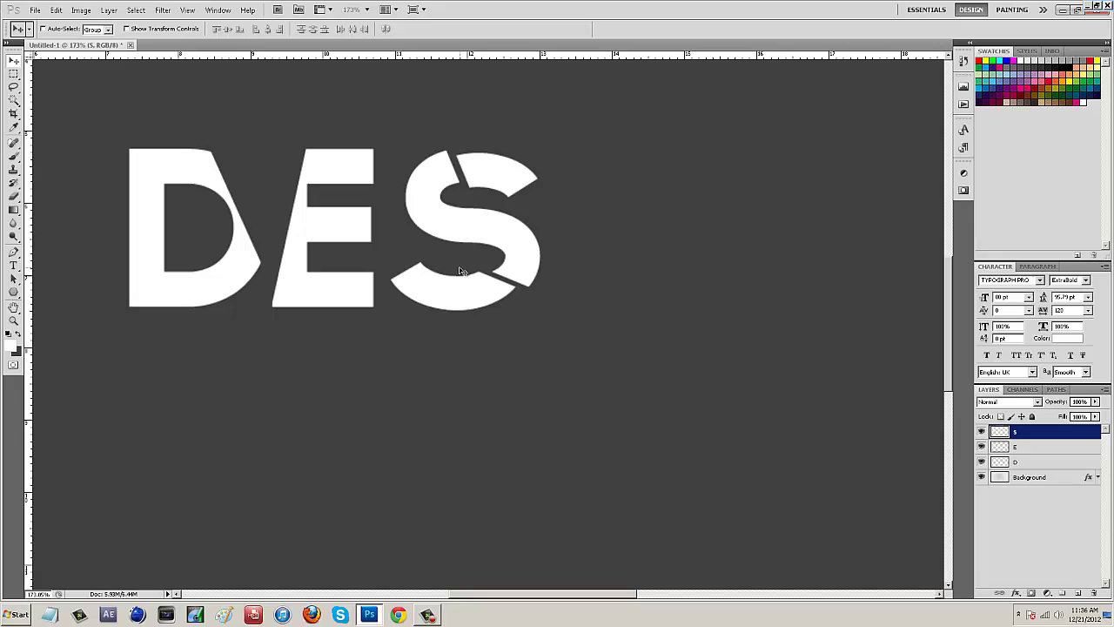
pyautogui.scroll(2, 502, 296)
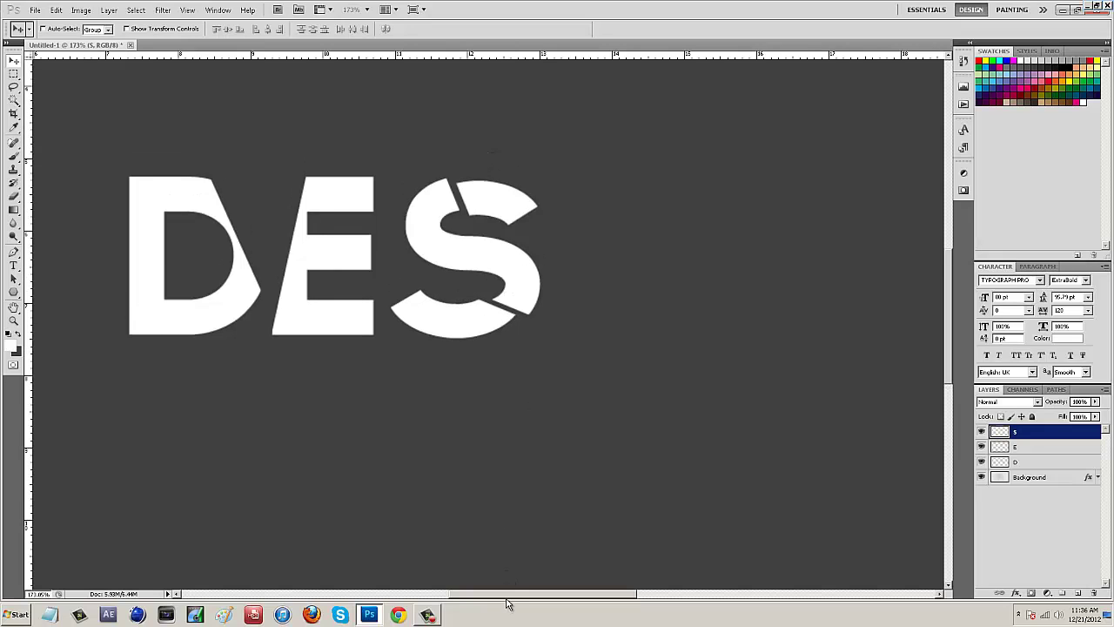
pyautogui.moveTo(505, 597); pyautogui.dragTo(509, 596)
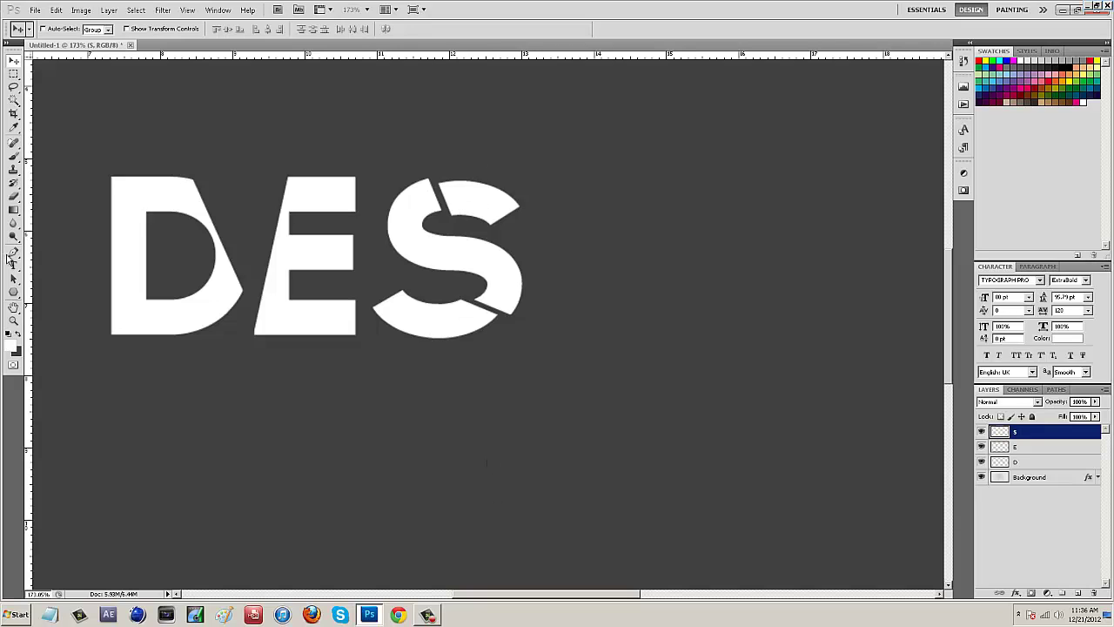
# - Select the S's upper-left area with a Pen path and shift it slightly left
pyautogui.click(11, 253)
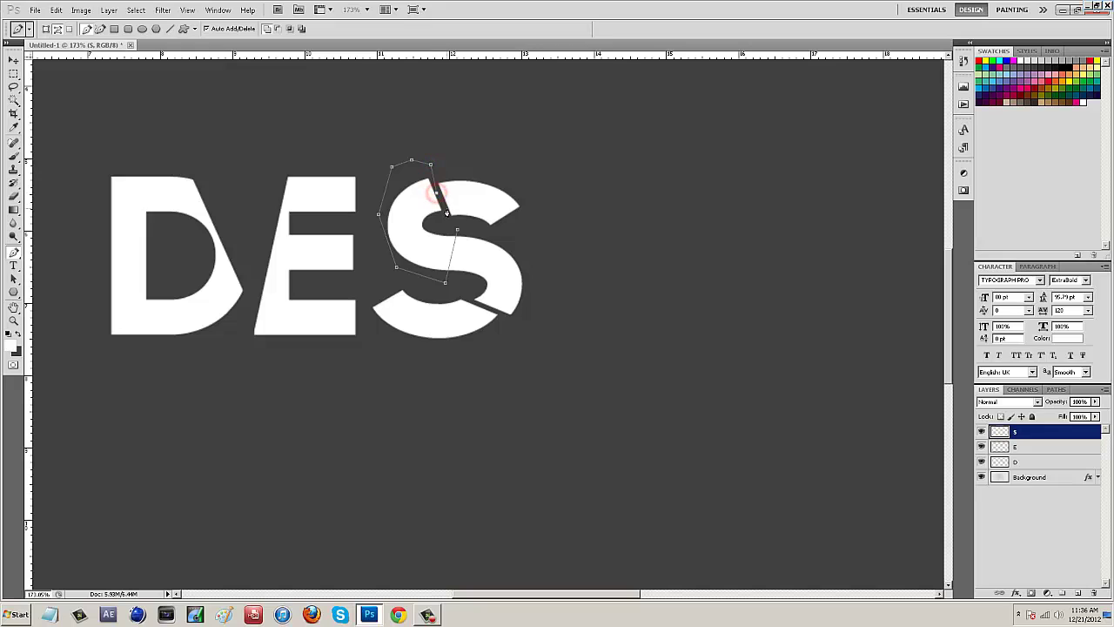
pyautogui.click(449, 223)
pyautogui.rightClick(435, 229)
pyautogui.click(473, 274)
pyautogui.click(454, 128)
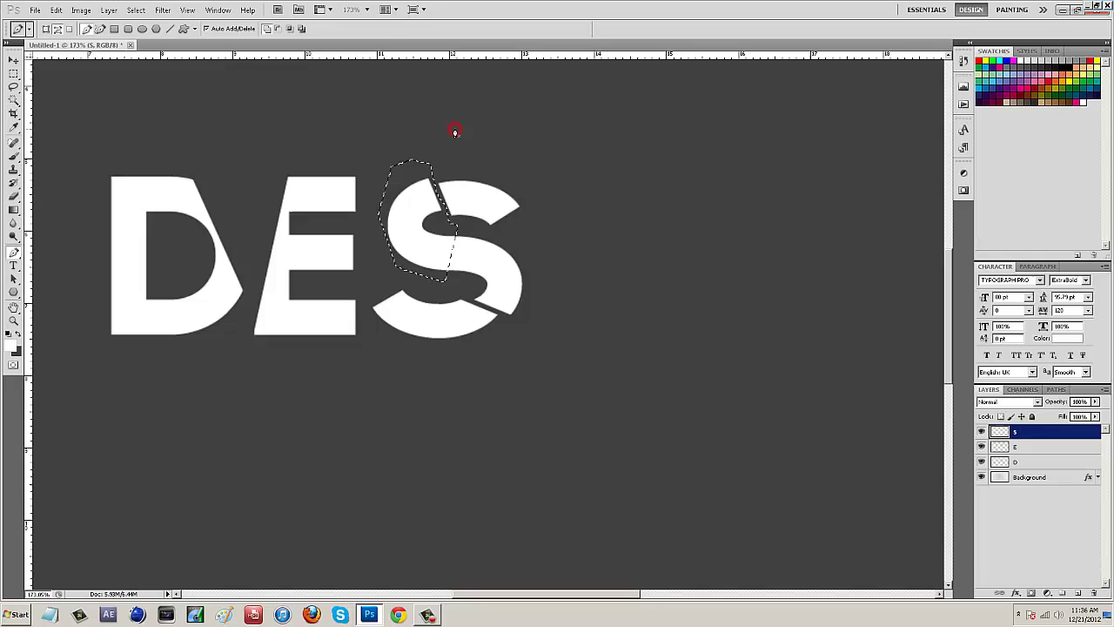
pyautogui.click(13, 60)
pyautogui.moveTo(448, 251)
pyautogui.mouseDown()
pyautogui.moveTo(435, 241)
pyautogui.moveTo(434, 250)
pyautogui.mouseUp()
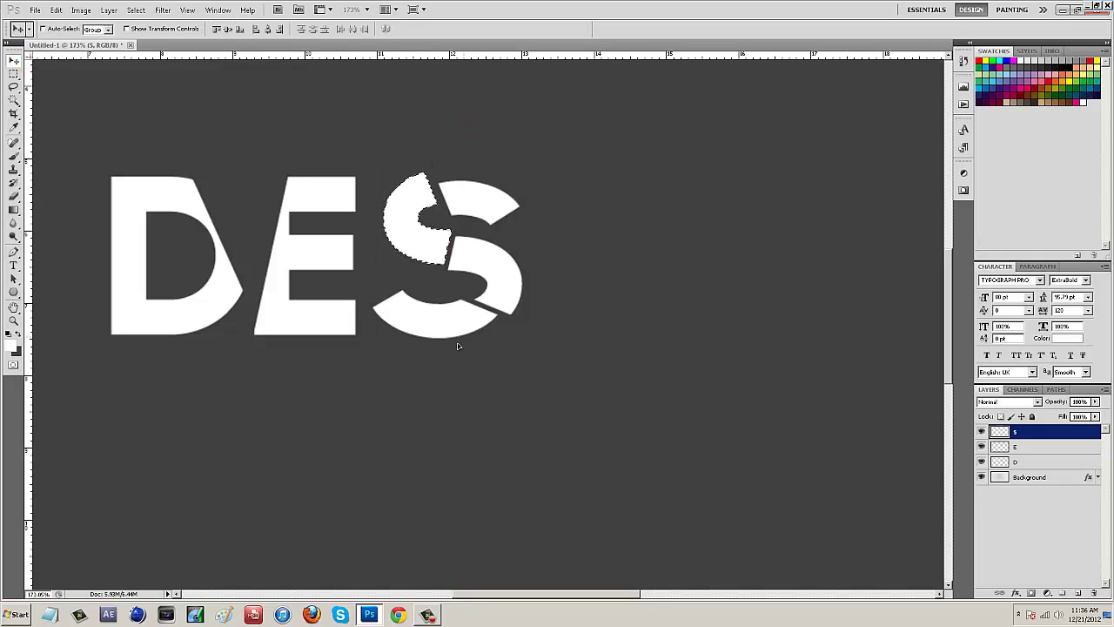
pyautogui.hotkey('ctrl', 'd')
pyautogui.scroll(-1, 502, 329)
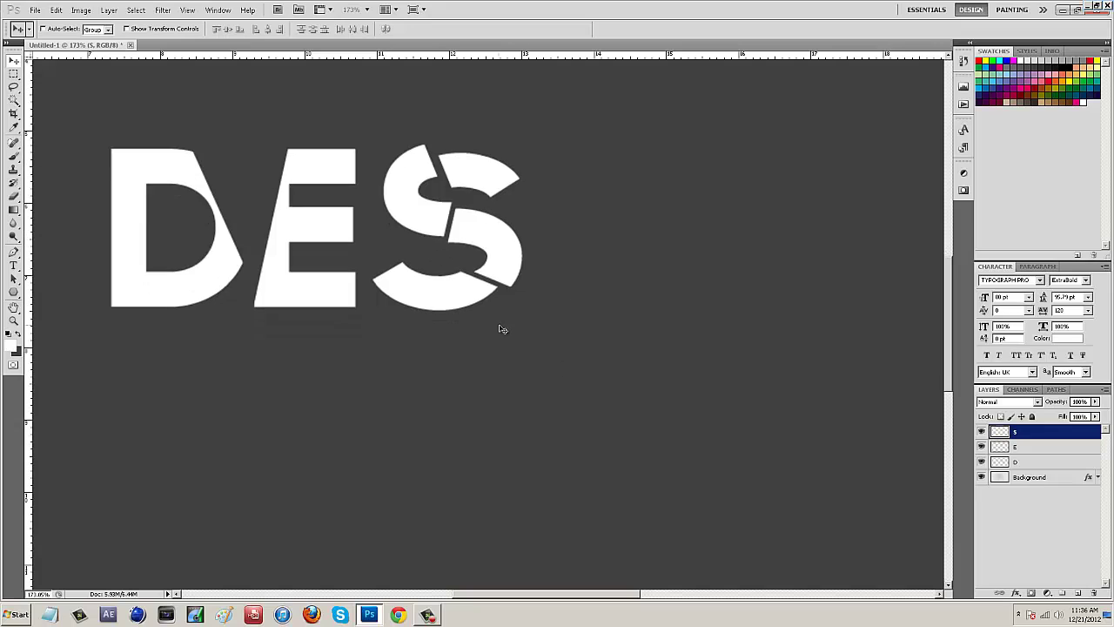
pyautogui.scroll(1, 488, 333)
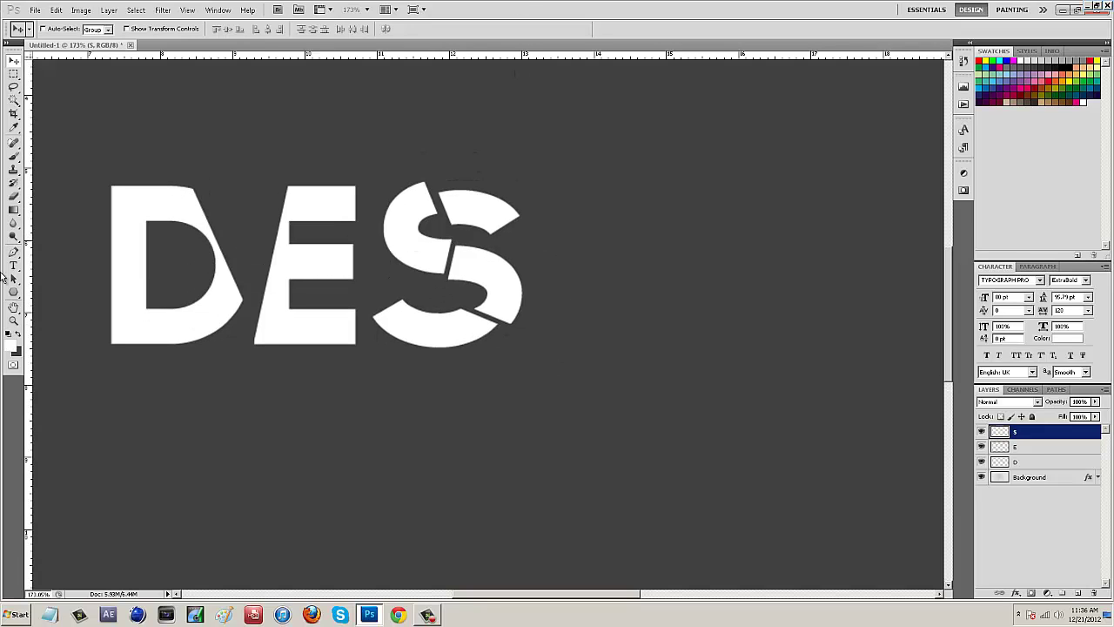
# - Add a white I and place it after the S
pyautogui.click(13, 265)
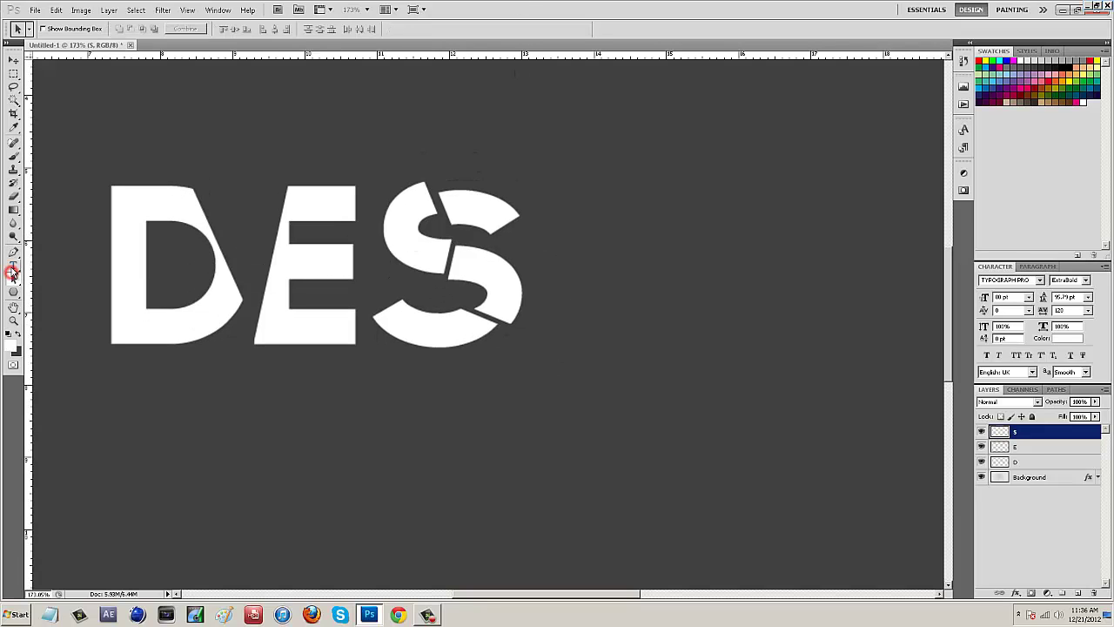
pyautogui.click(503, 431)
pyautogui.write('I')
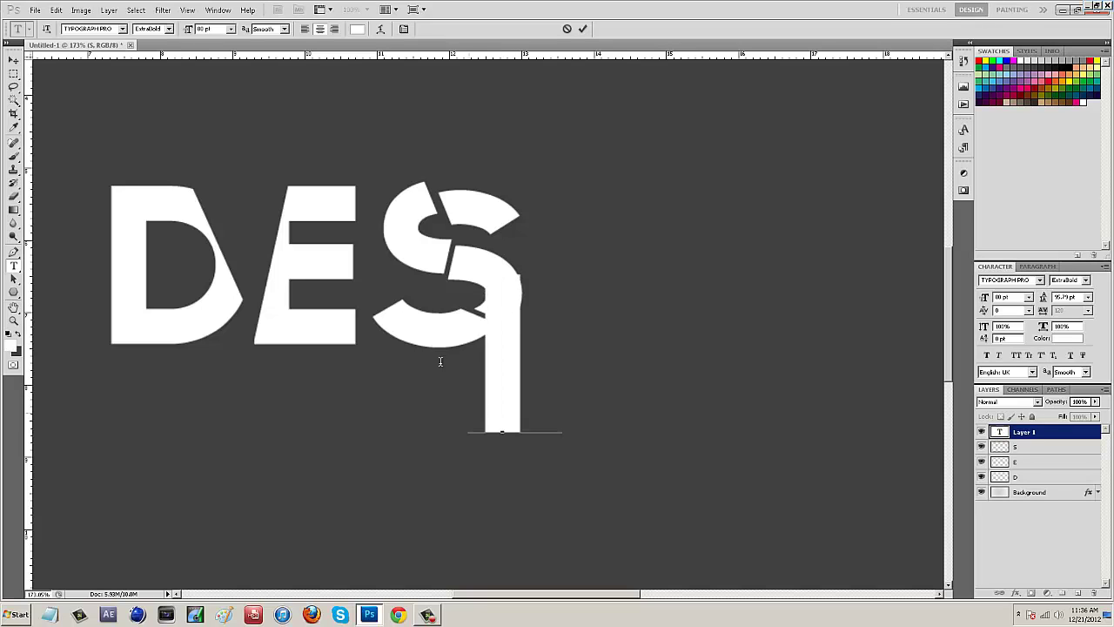
pyautogui.click(13, 59)
pyautogui.moveTo(497, 322); pyautogui.dragTo(563, 238)
# - Select a diagonal slice of the I's upper left with a Pen path and rasterize the I
pyautogui.click(13, 252)
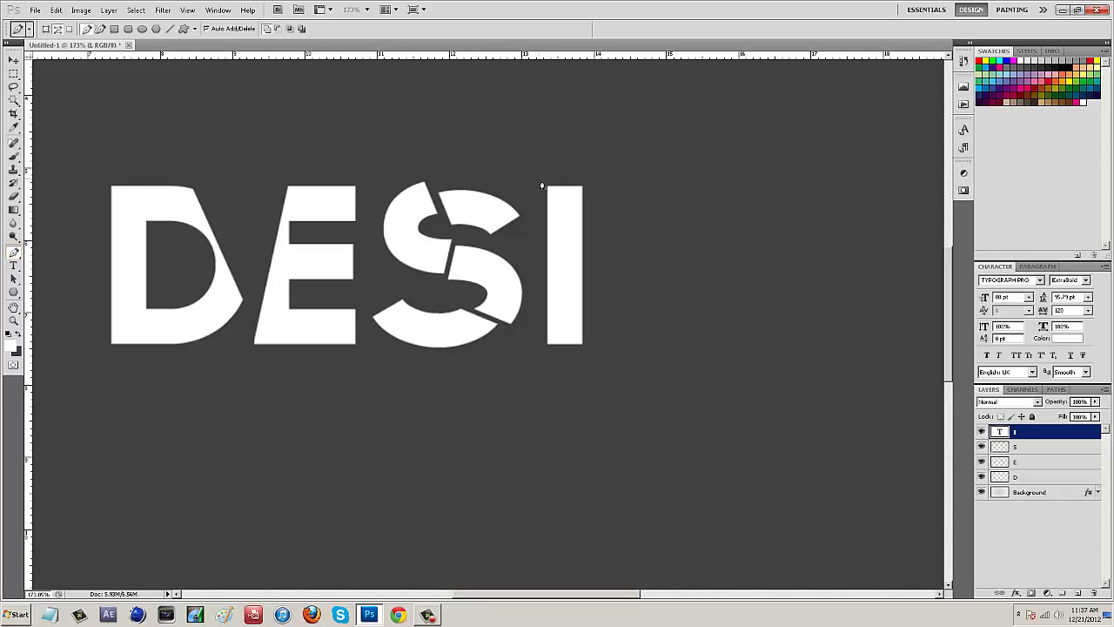
pyautogui.click(589, 311)
pyautogui.moveTo(609, 252); pyautogui.dragTo(612, 164)
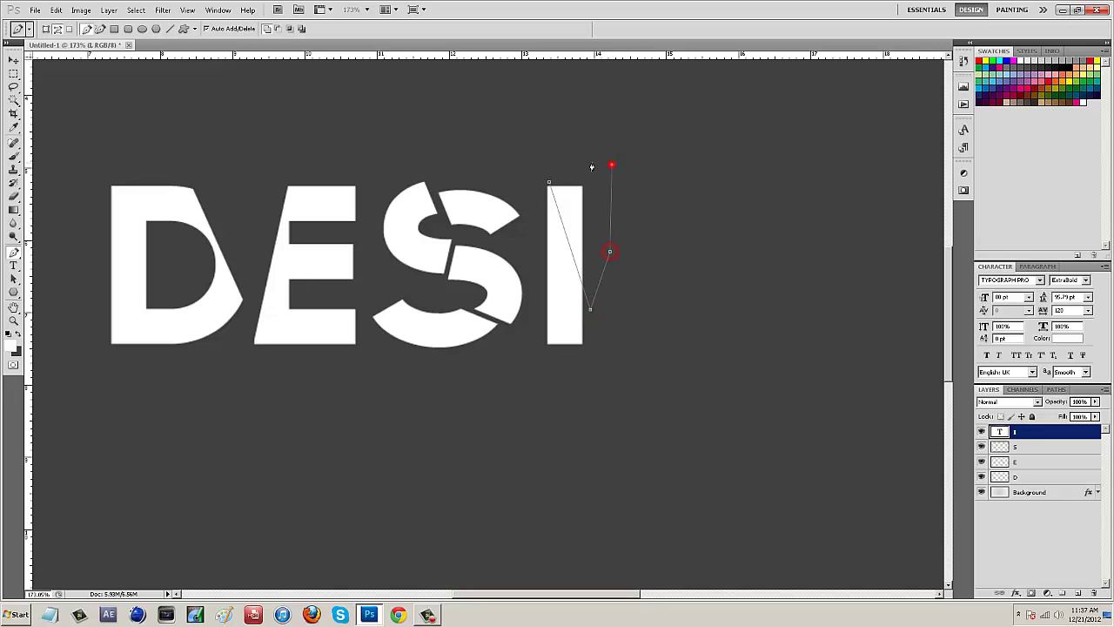
pyautogui.click(549, 184)
pyautogui.rightClick(590, 211)
pyautogui.click(613, 256)
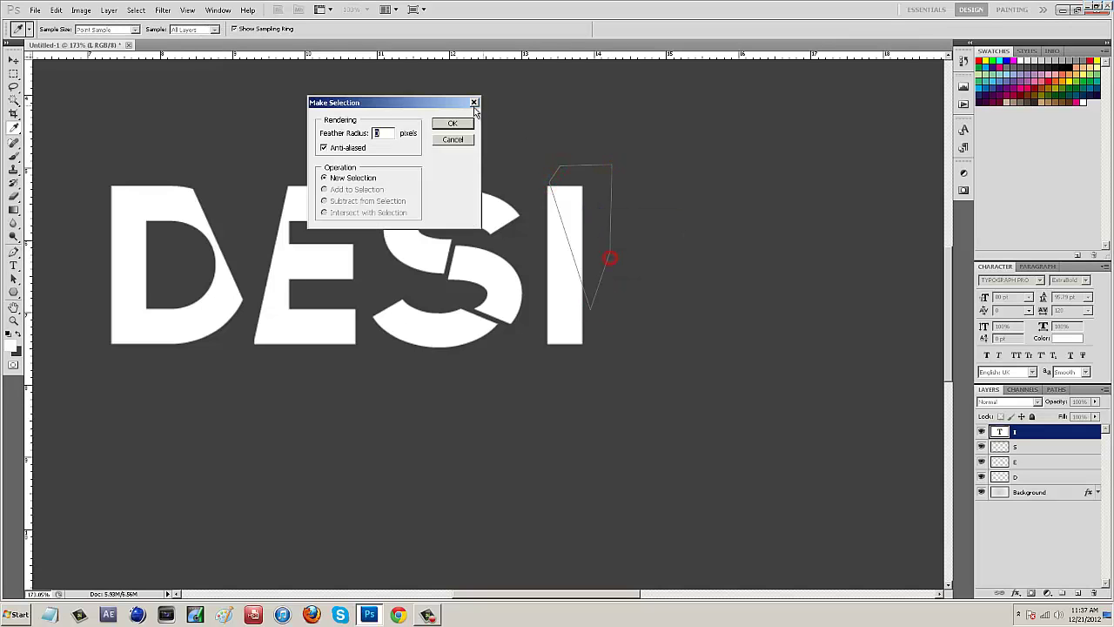
pyautogui.click(453, 124)
pyautogui.click(13, 59)
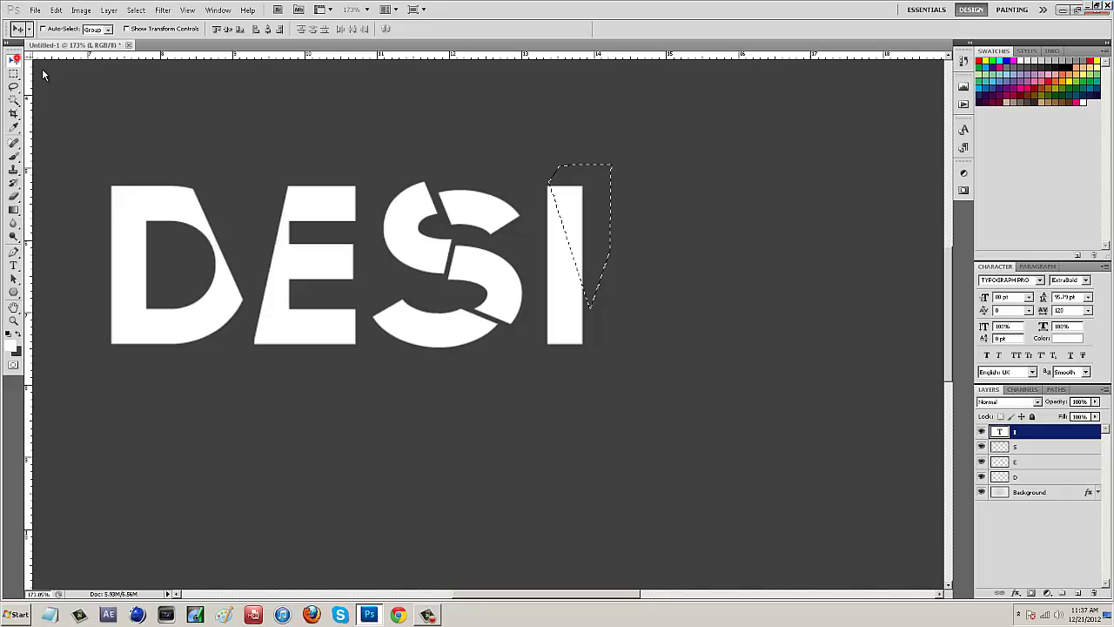
pyautogui.rightClick(1014, 432)
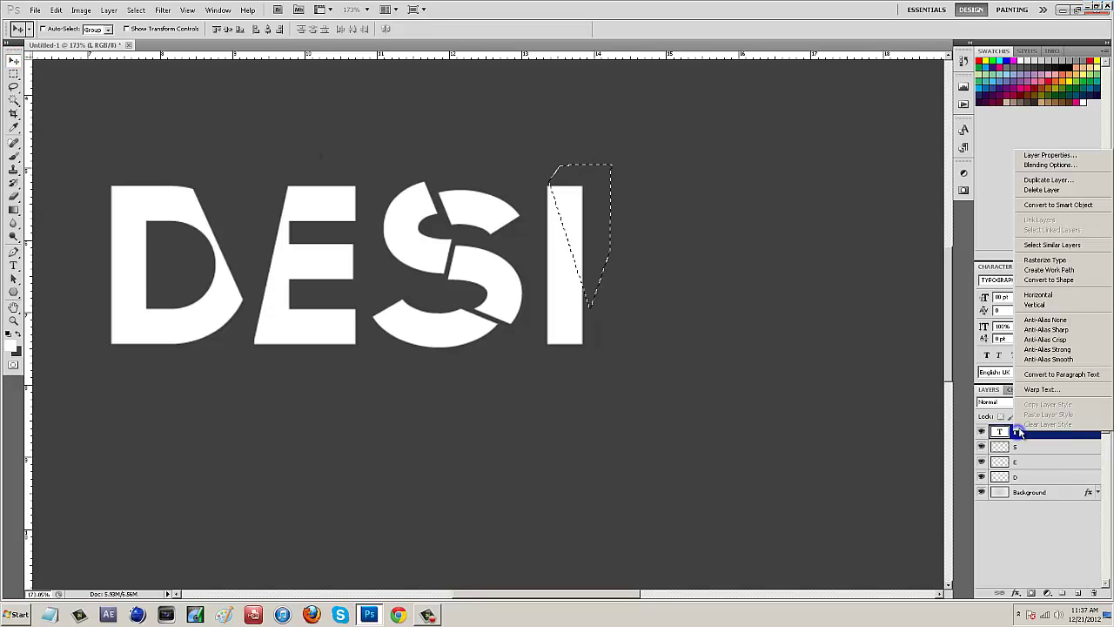
pyautogui.click(1060, 260)
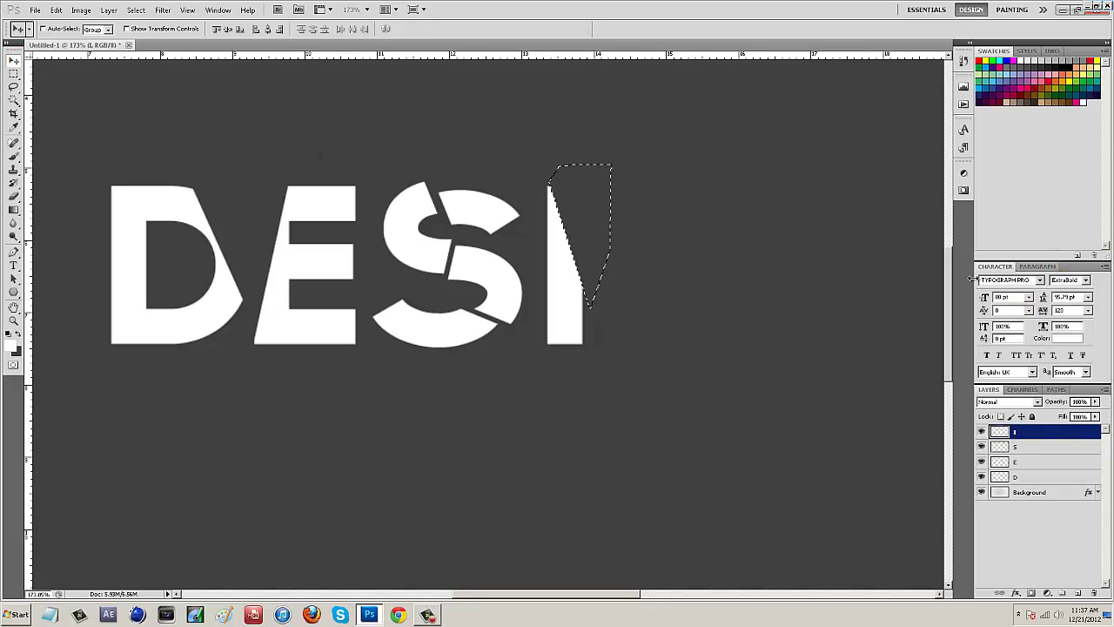
pyautogui.hotkey('ctrl', 'd')
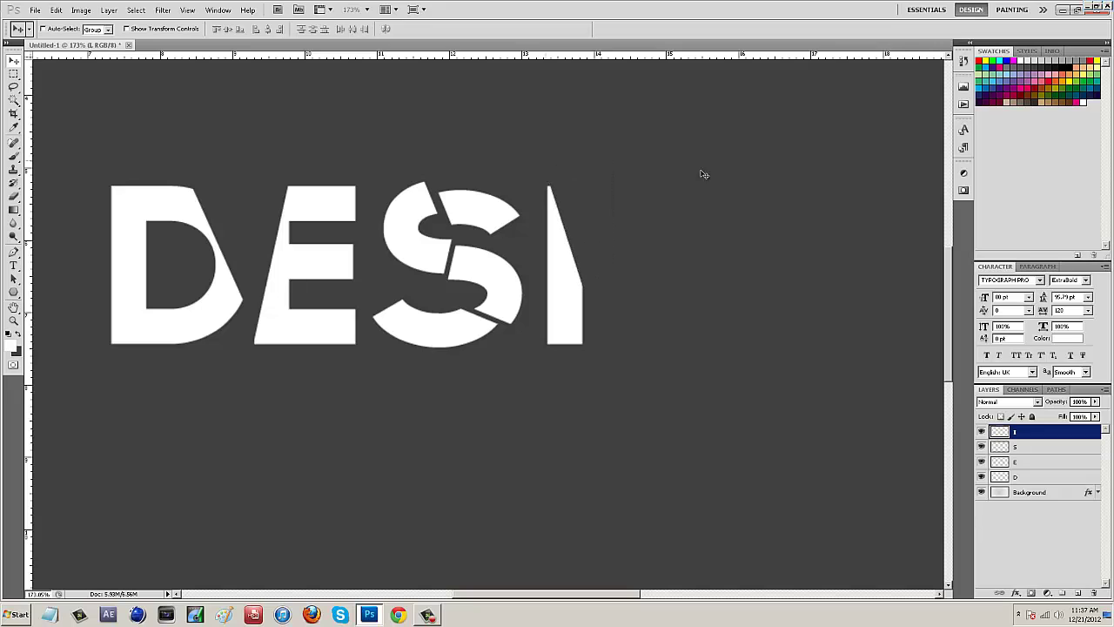
# - Add a white G and place it right after the I
pyautogui.click(11, 266)
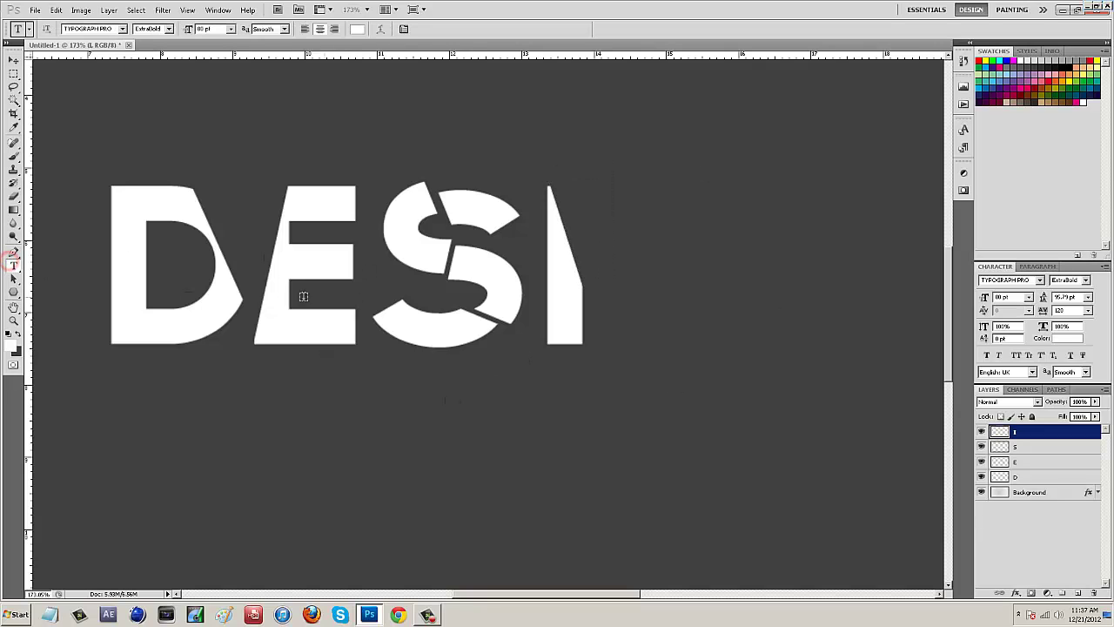
pyautogui.click(444, 459)
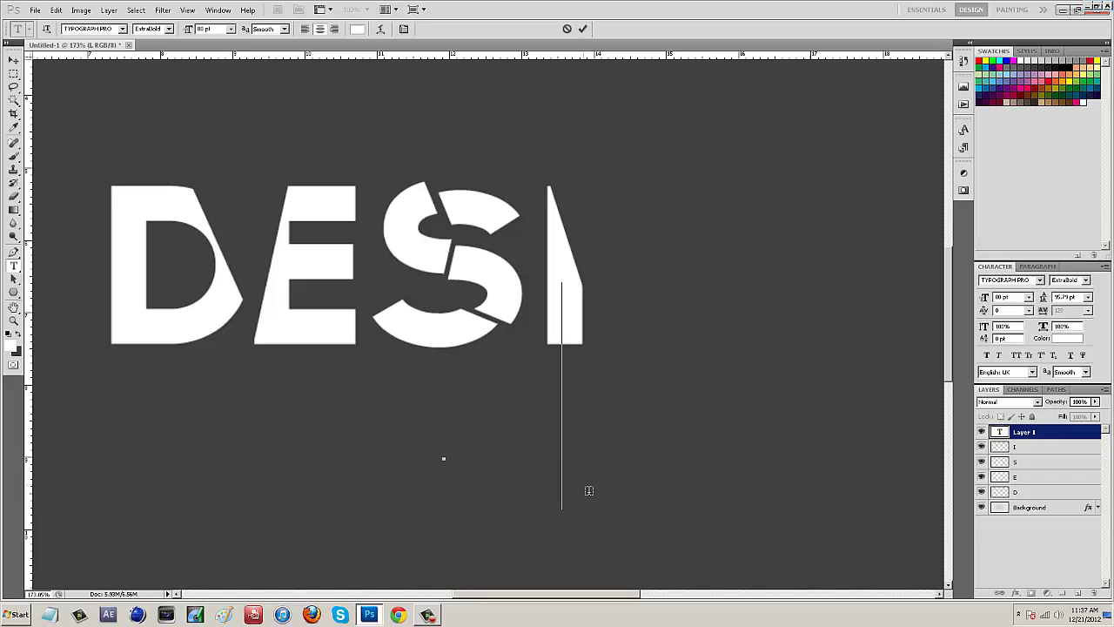
pyautogui.write('G')
pyautogui.click(13, 59)
pyautogui.moveTo(442, 326); pyautogui.dragTo(664, 235)
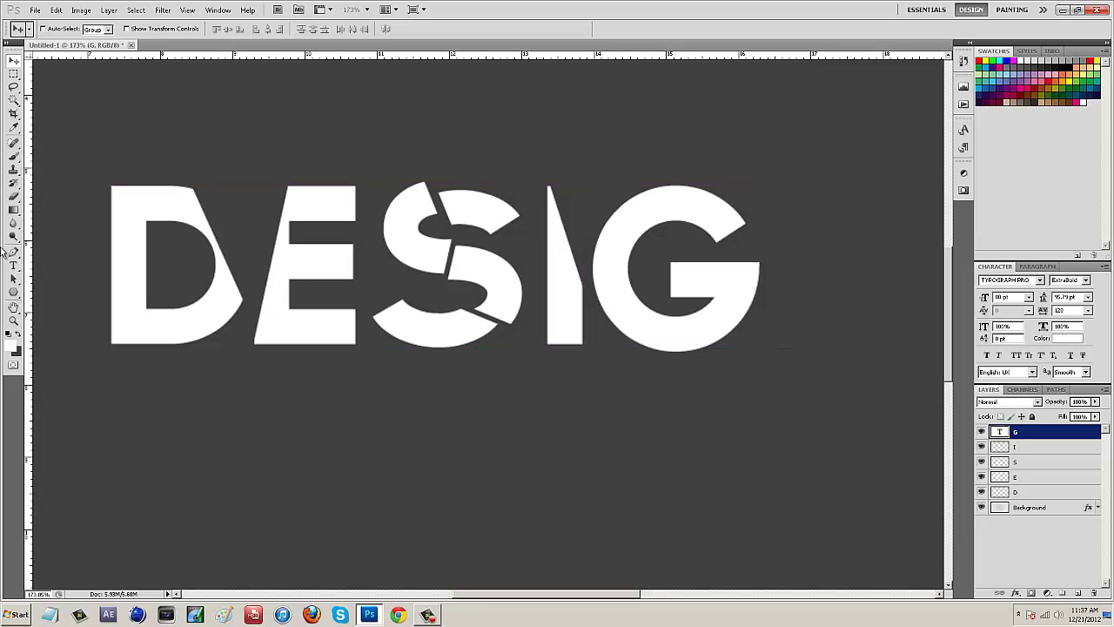
# - Select the G's top arc with a Pen path, rasterize the G, and shift that piece
pyautogui.click(14, 253)
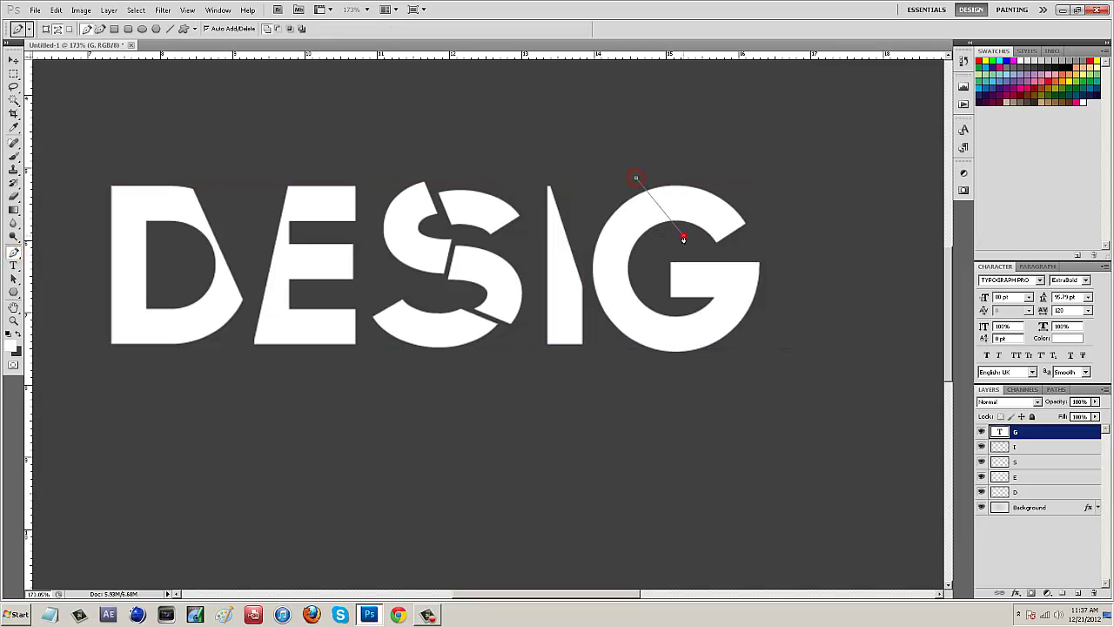
pyautogui.click(637, 181)
pyautogui.rightClick(729, 196)
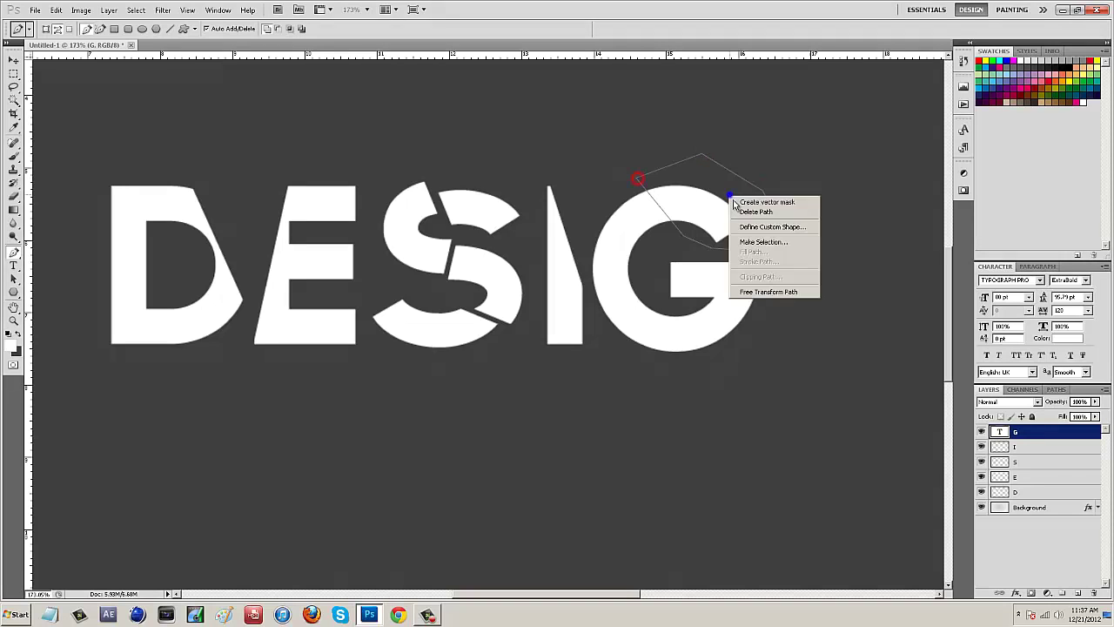
pyautogui.click(779, 243)
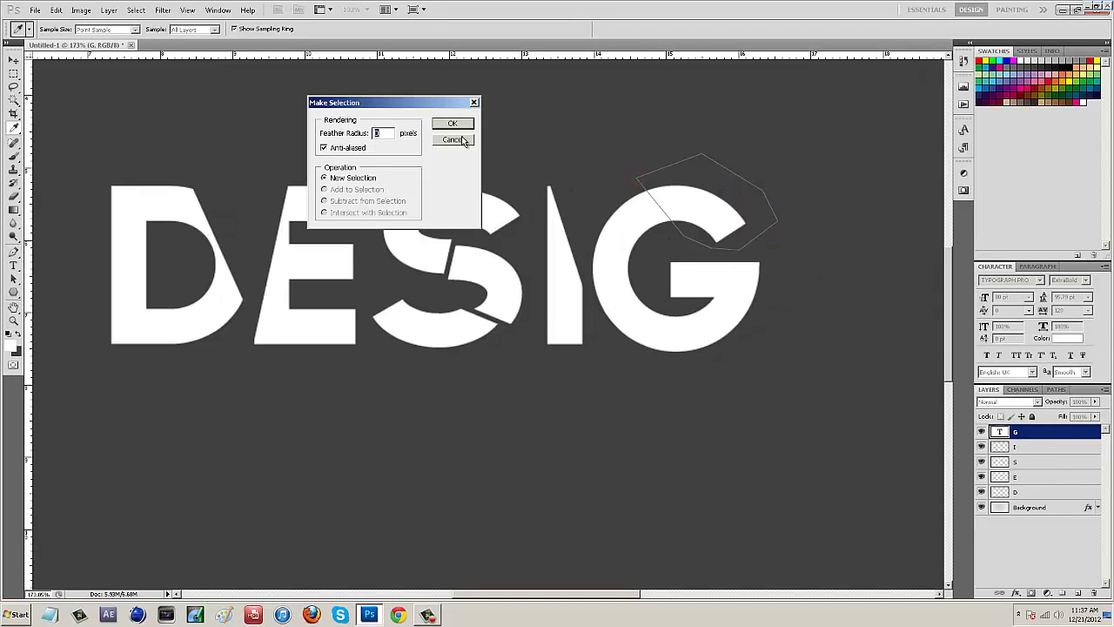
pyautogui.click(452, 123)
pyautogui.rightClick(1056, 434)
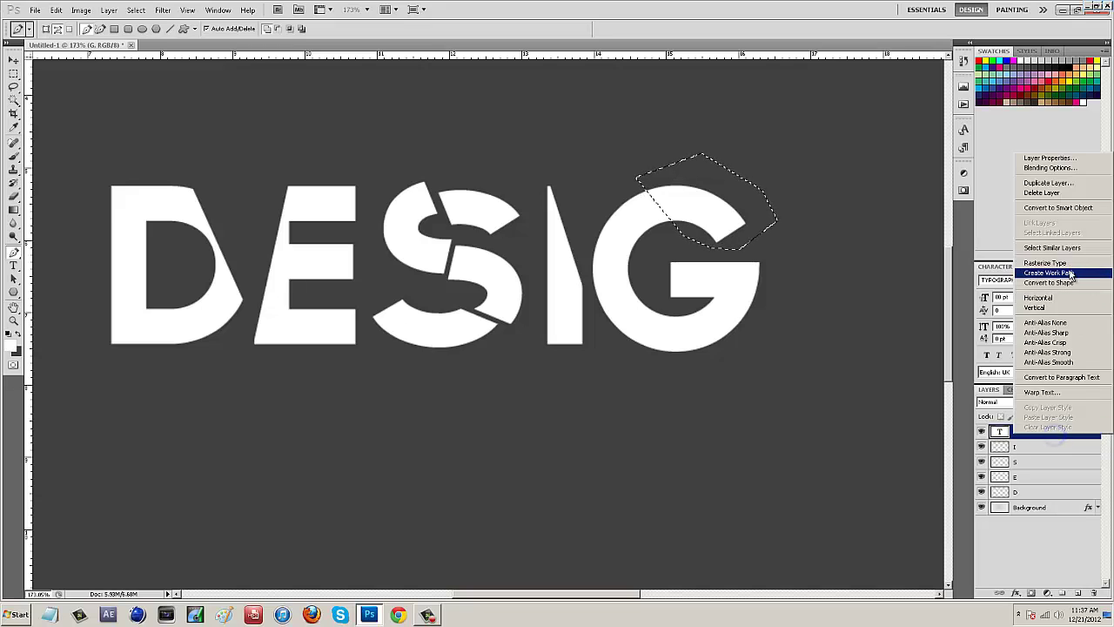
pyautogui.click(1044, 262)
pyautogui.press('v')
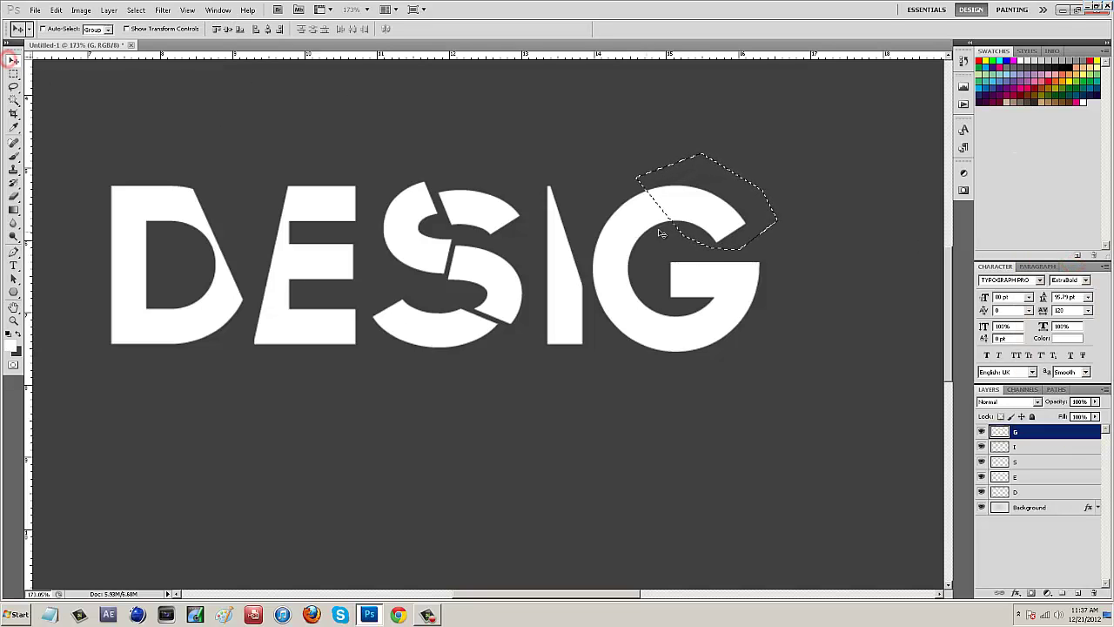
pyautogui.moveTo(662, 233); pyautogui.dragTo(690, 204)
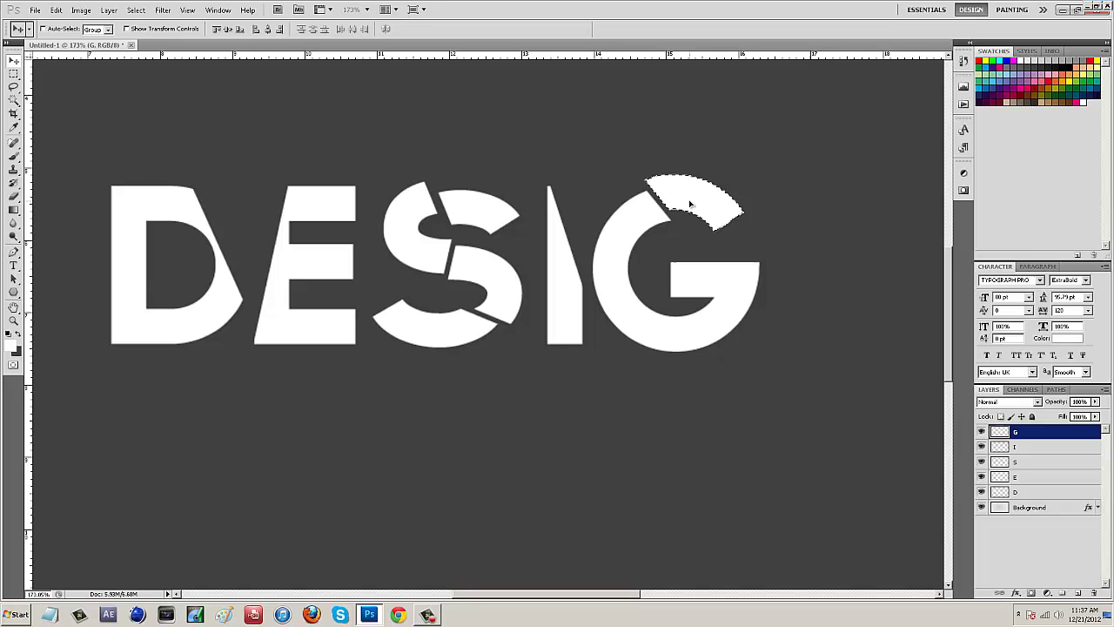
pyautogui.click(13, 252)
pyautogui.hotkey('ctrl', 'd')
# - Pen-select the G's lower-right crossbar section, nudge it up and right, then deselect
pyautogui.click(13, 253)
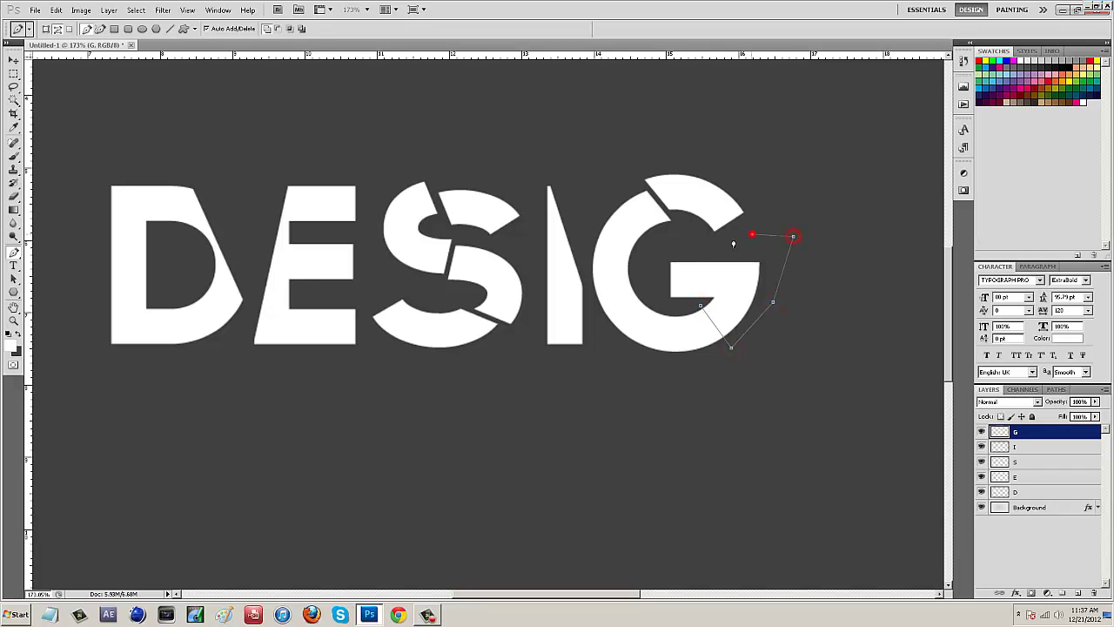
pyautogui.click(702, 309)
pyautogui.rightClick(714, 306)
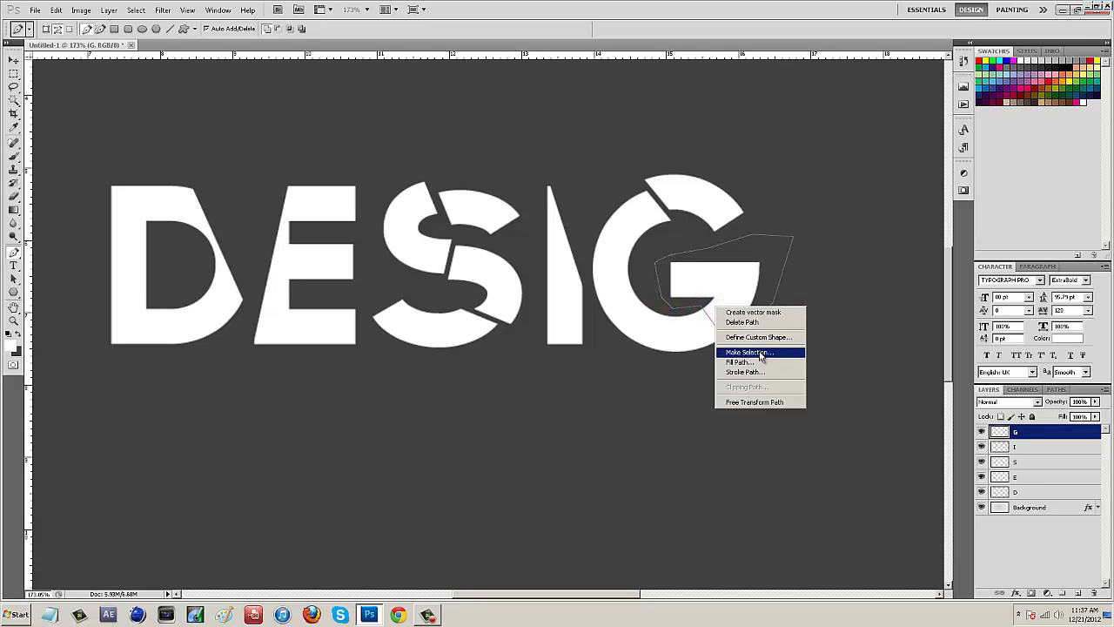
pyautogui.click(760, 353)
pyautogui.click(450, 124)
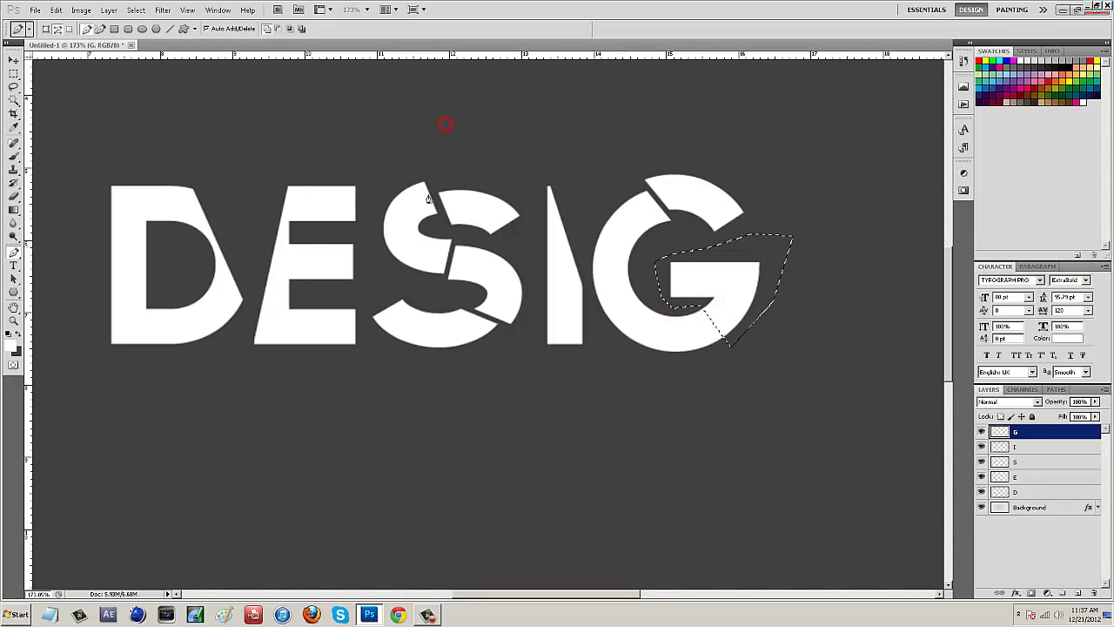
pyautogui.press('v')
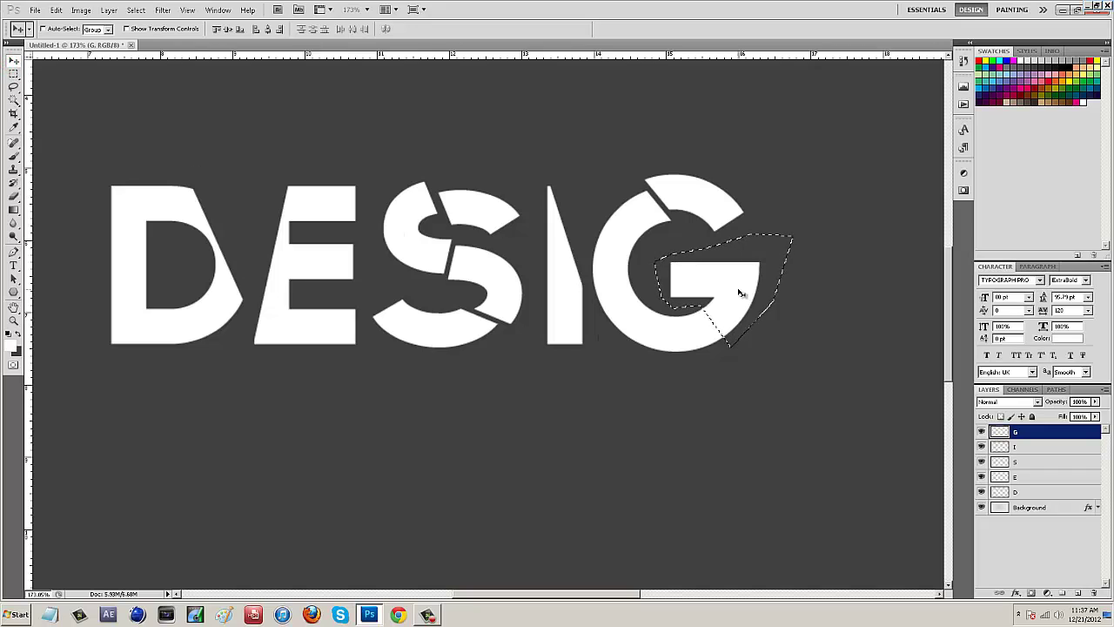
pyautogui.moveTo(734, 299); pyautogui.dragTo(736, 287)
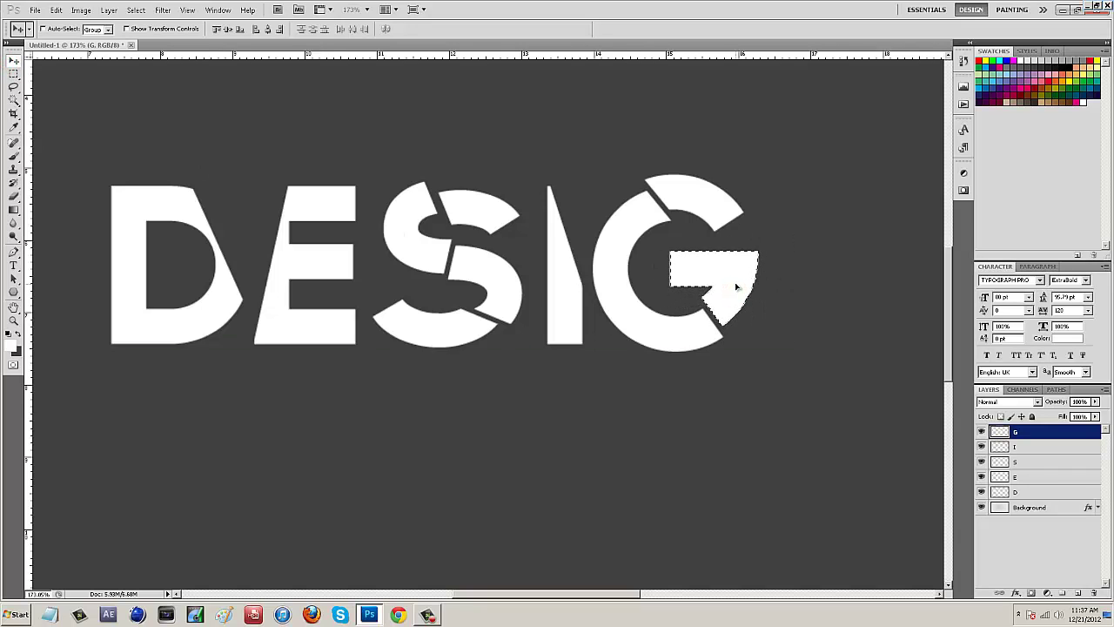
pyautogui.hotkey('ctrl', 'd')
pyautogui.scroll(-1, 564, 348)
pyautogui.click(15, 252)
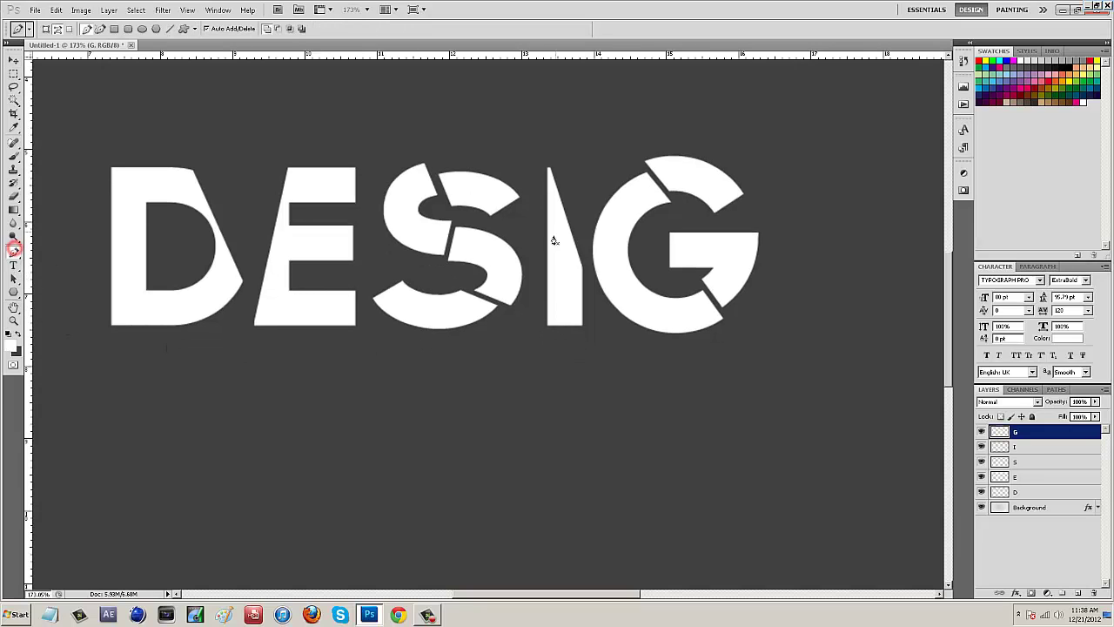
# - Pen-select the G's upper-left arc and shift that piece slightly left
pyautogui.click(592, 279)
pyautogui.moveTo(581, 217); pyautogui.dragTo(605, 161)
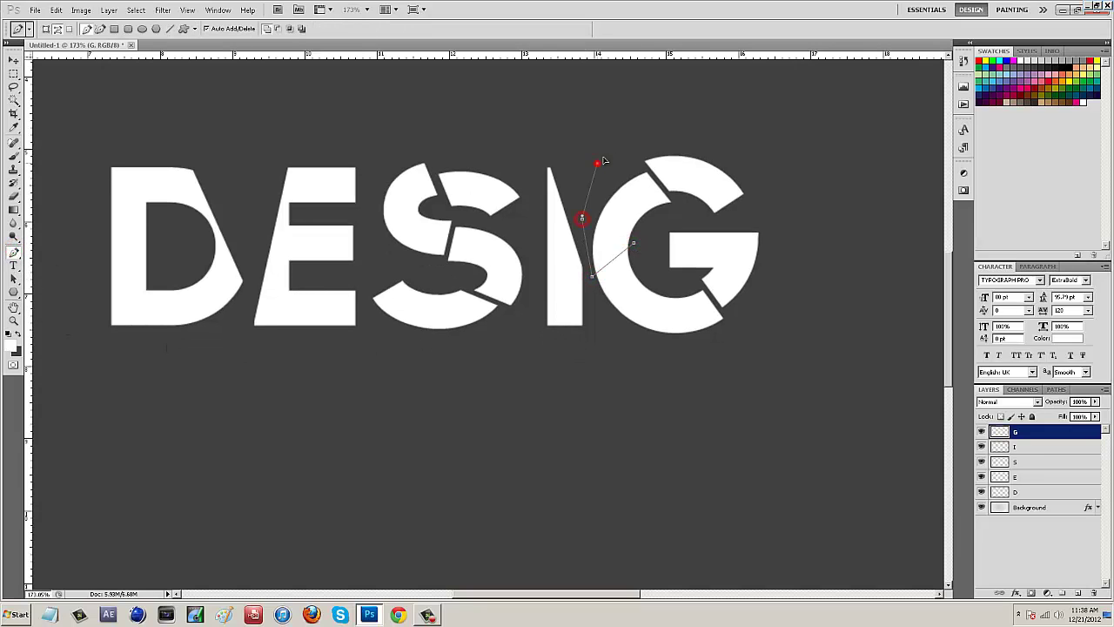
pyautogui.click(655, 177)
pyautogui.rightClick(654, 220)
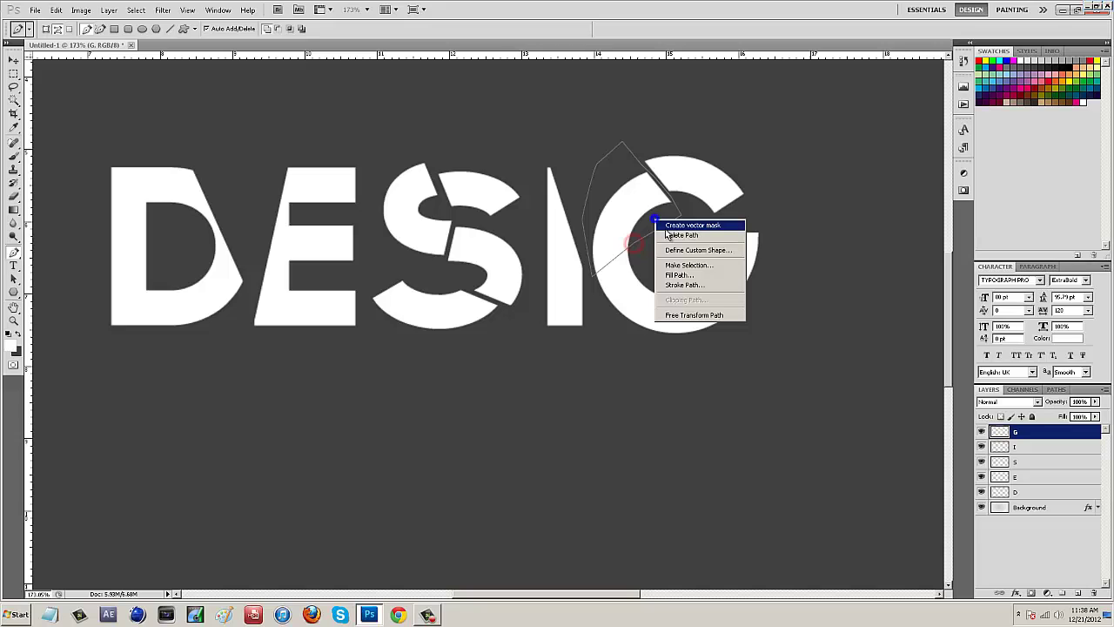
pyautogui.click(681, 263)
pyautogui.click(440, 126)
pyautogui.press('v')
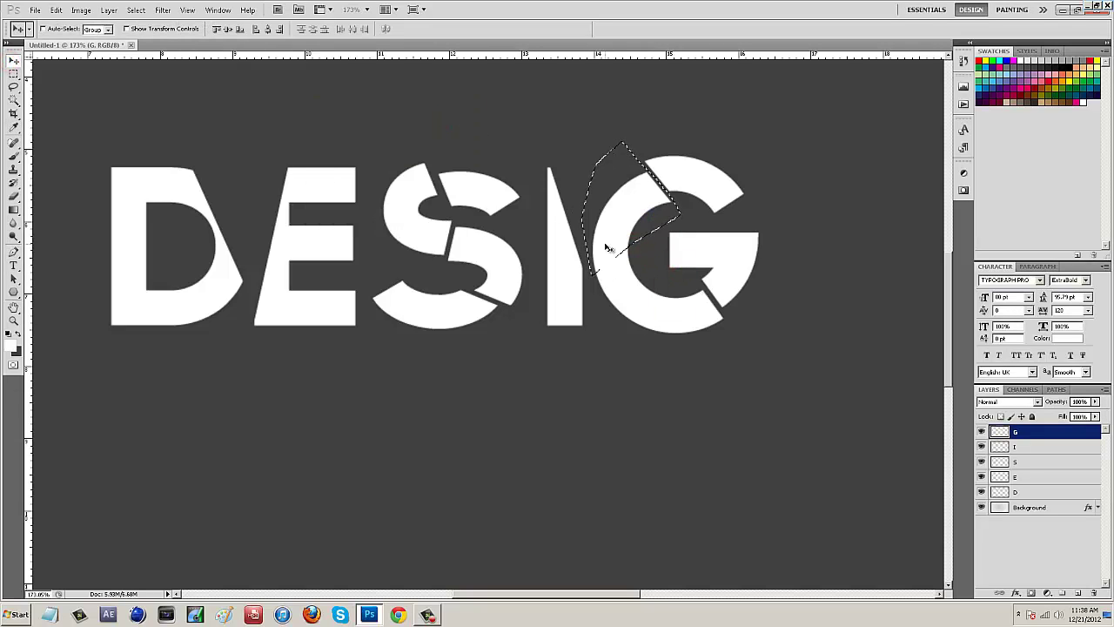
pyautogui.click(605, 244)
pyautogui.moveTo(604, 244); pyautogui.dragTo(597, 242)
# - Deselect, then type a white N and drag it into place right after the G
pyautogui.hotkey('ctrl', 'd')
pyautogui.scroll(-1, 528, 307)
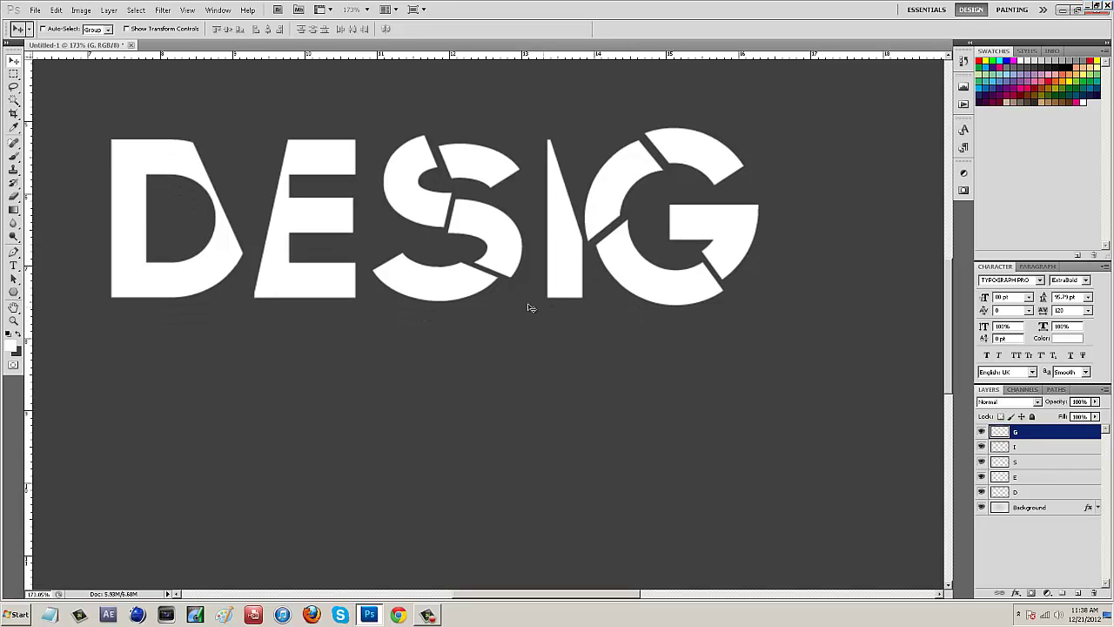
pyautogui.scroll(2, 409, 406)
pyautogui.moveTo(499, 591); pyautogui.dragTo(520, 592)
pyautogui.click(12, 265)
pyautogui.click(552, 442)
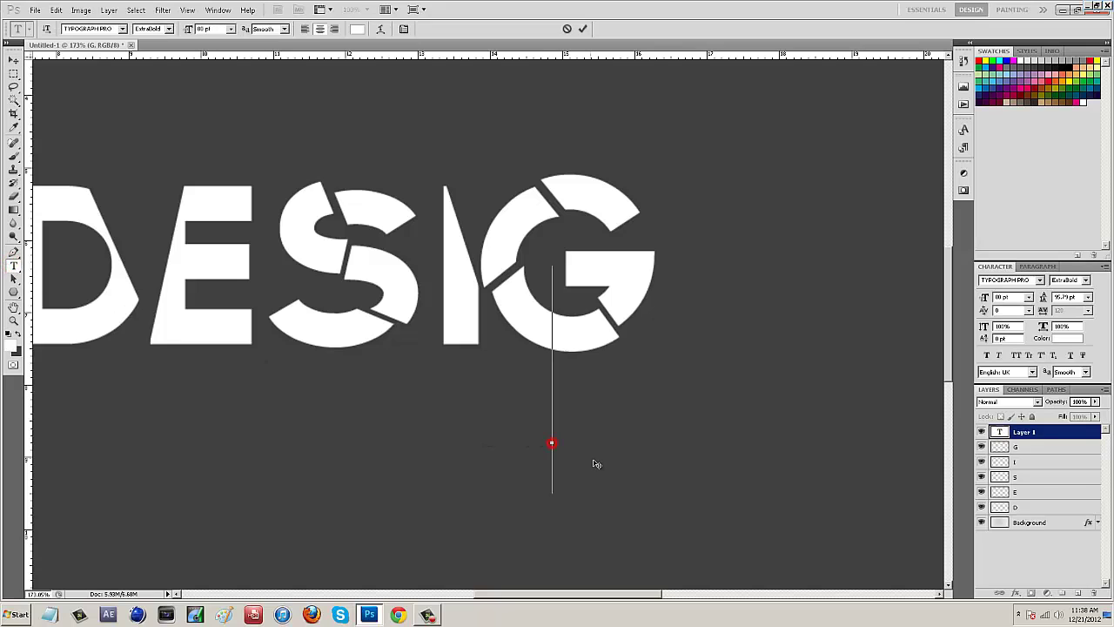
pyautogui.write('N')
pyautogui.click(14, 59)
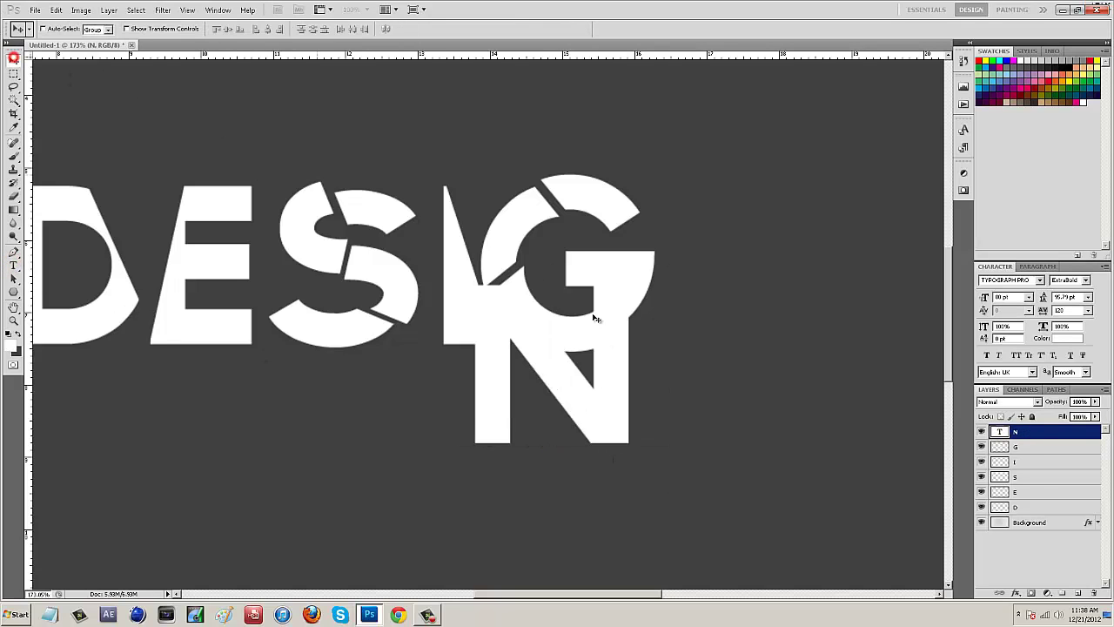
pyautogui.moveTo(597, 374); pyautogui.dragTo(786, 272)
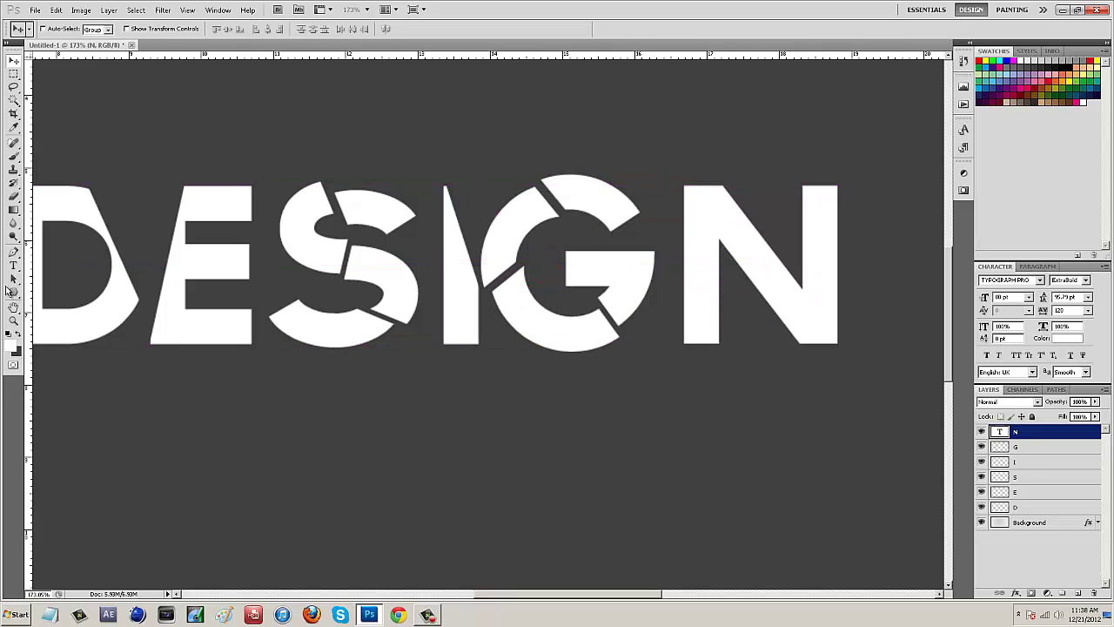
pyautogui.click(13, 252)
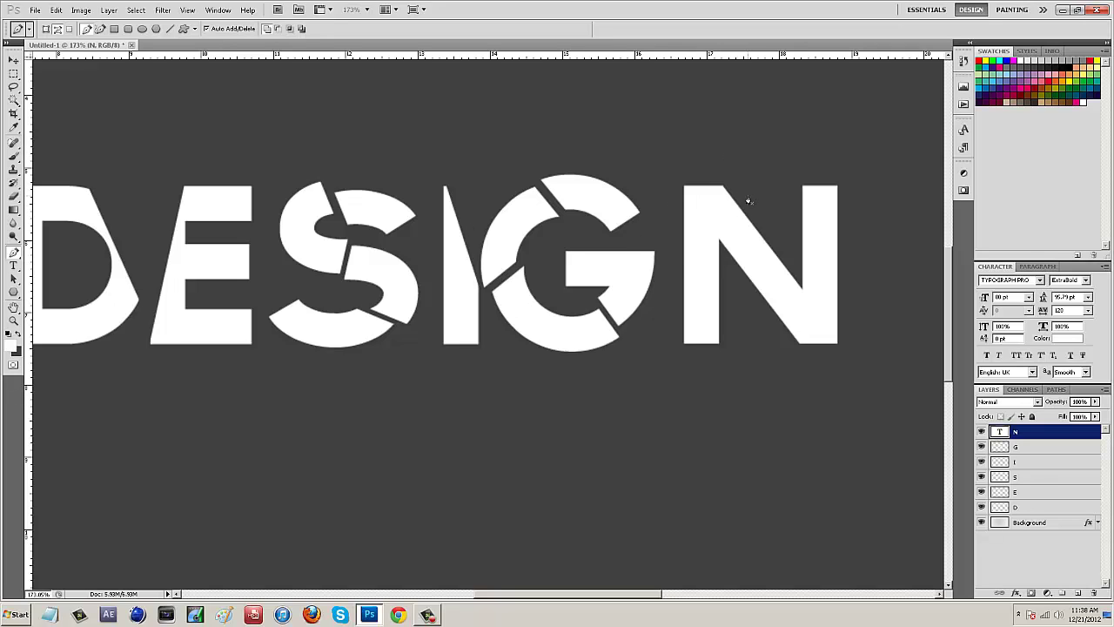
# - Turn a Pen path around the N's left stroke into a selection and rasterize the N layer
pyautogui.click(734, 356)
pyautogui.moveTo(672, 263); pyautogui.dragTo(663, 140)
pyautogui.rightClick(743, 231)
pyautogui.click(779, 275)
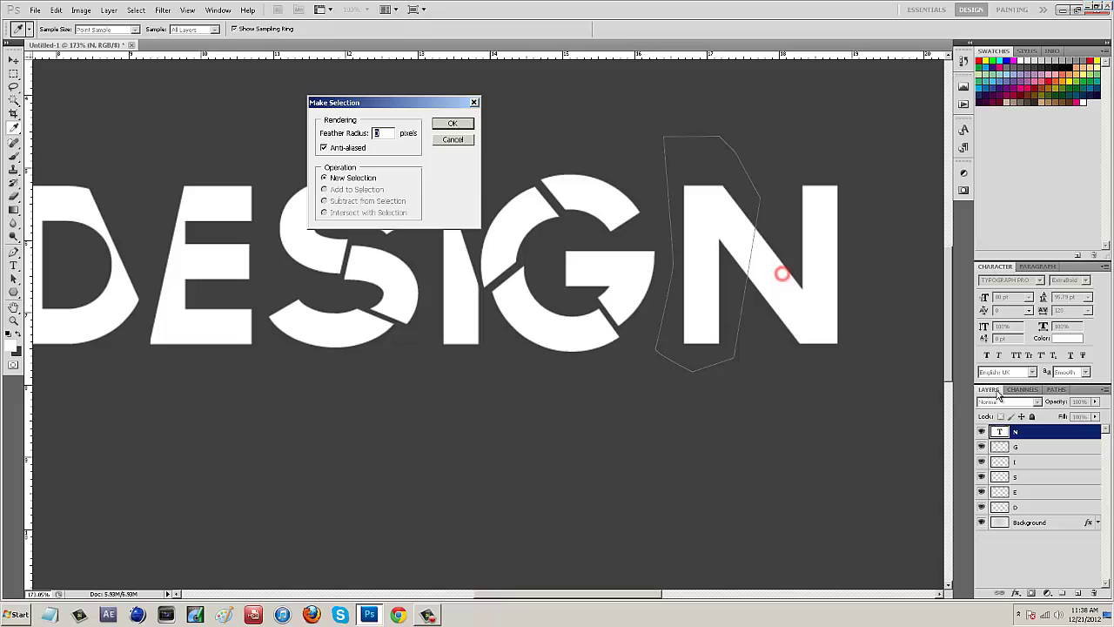
pyautogui.click(454, 123)
pyautogui.rightClick(1040, 430)
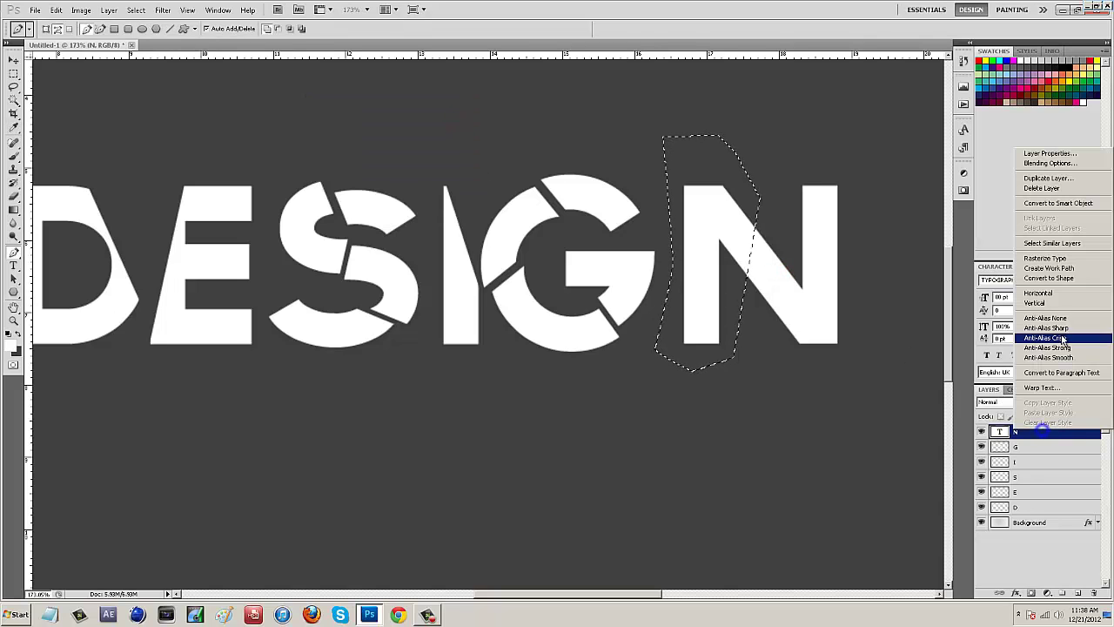
pyautogui.click(1049, 260)
# - Shift the N's sliced left stroke slightly up and left, then deselect
pyautogui.press('v')
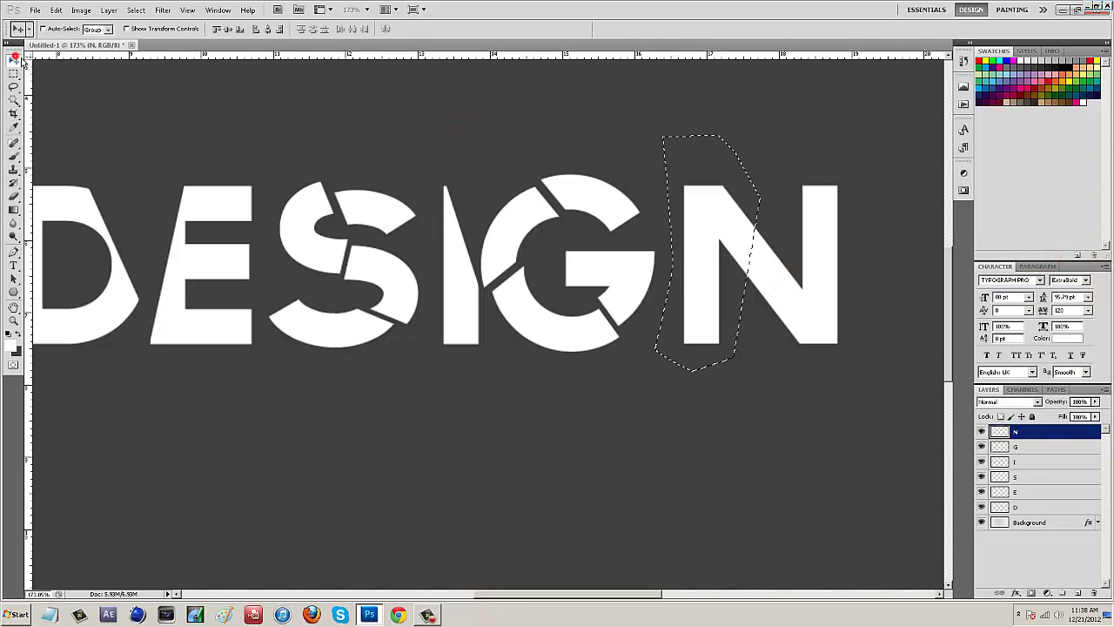
pyautogui.moveTo(692, 232); pyautogui.dragTo(690, 220)
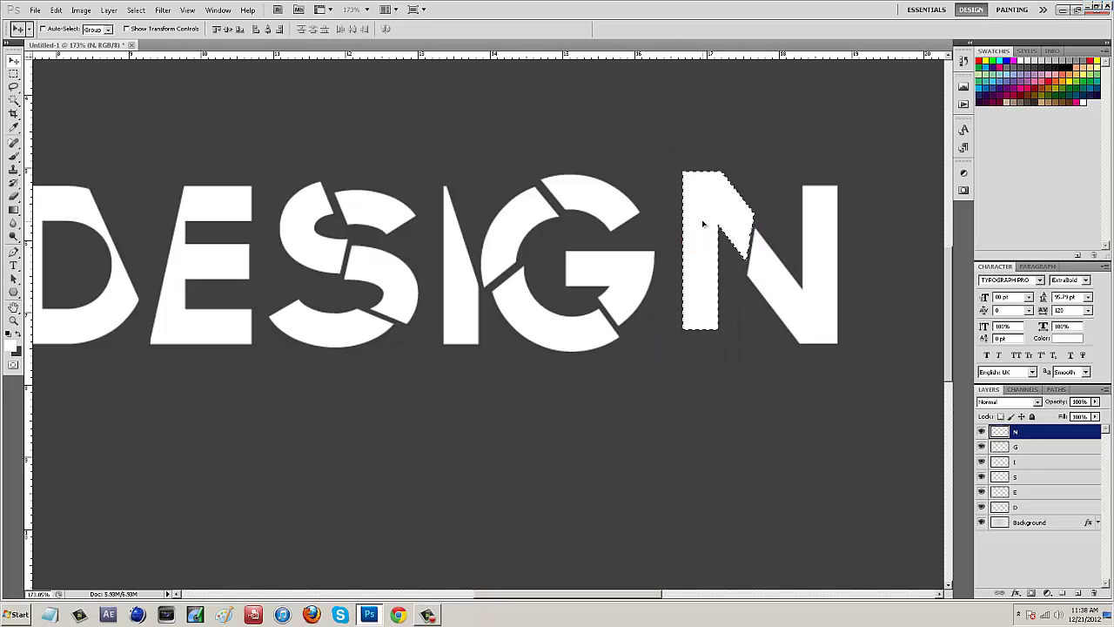
pyautogui.press('Left')
pyautogui.press('Left')
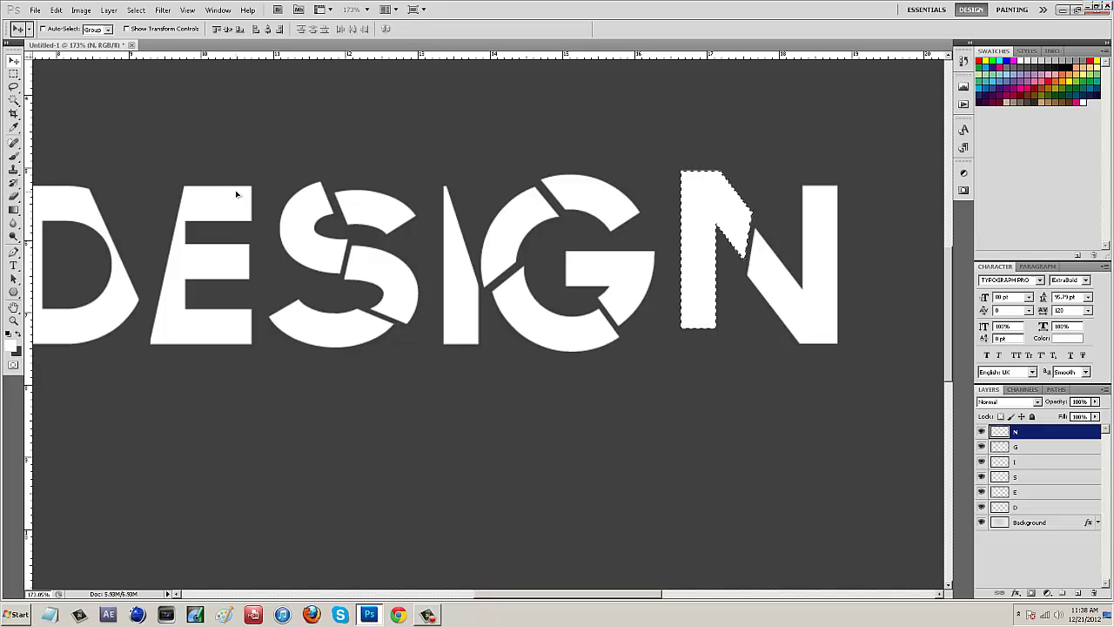
pyautogui.hotkey('ctrl', 'd')
pyautogui.moveTo(599, 593); pyautogui.dragTo(633, 593)
# - Type a white S and move it onto the word's baseline after the N
pyautogui.click(13, 264)
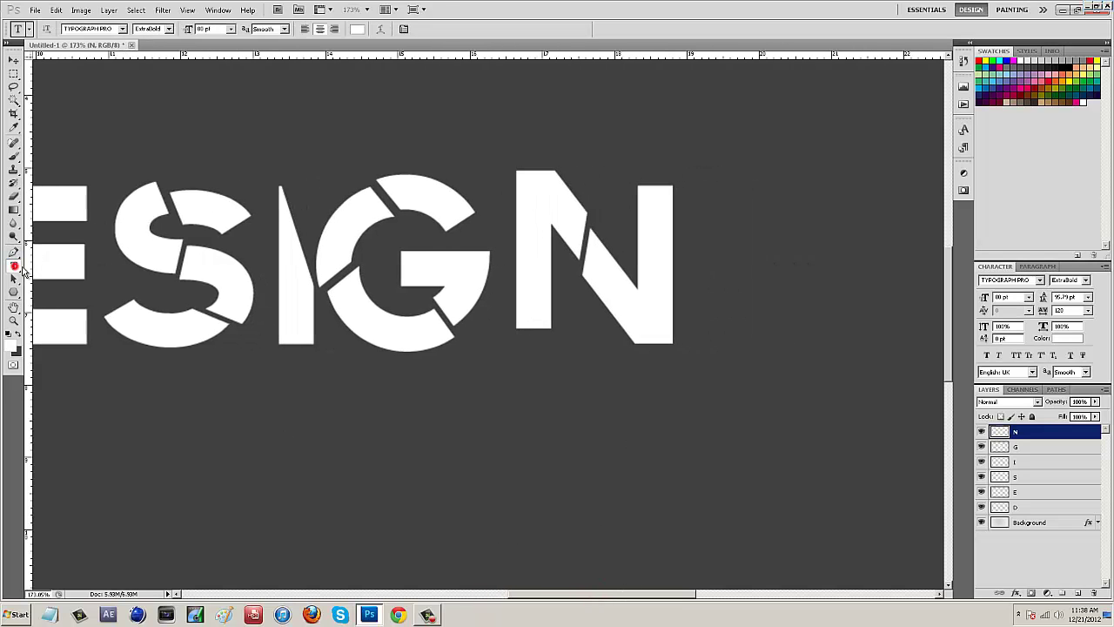
pyautogui.click(698, 421)
pyautogui.write('S')
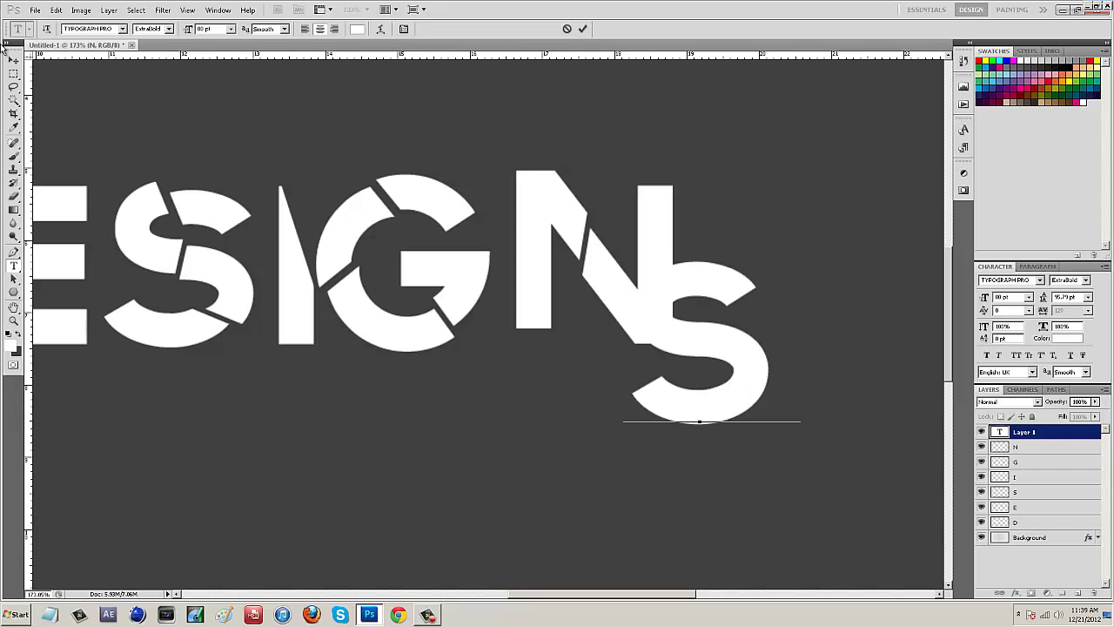
pyautogui.click(13, 59)
pyautogui.moveTo(763, 386); pyautogui.dragTo(824, 308)
# - Turn a Pen path around the S's right part into a selection and rasterize the S layer
pyautogui.click(14, 252)
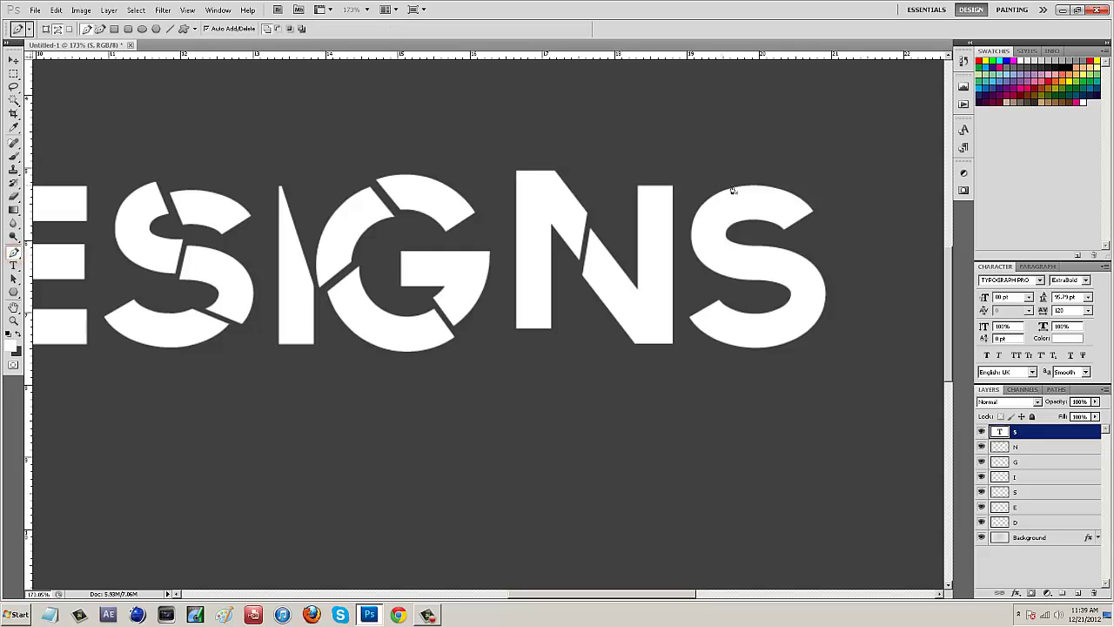
pyautogui.click(821, 326)
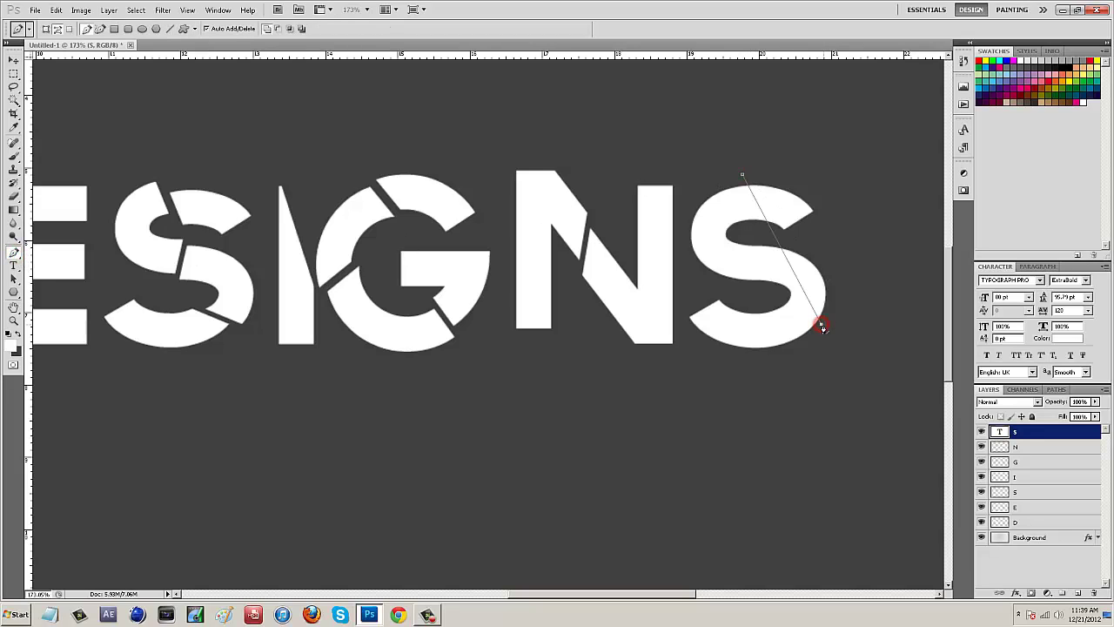
pyautogui.click(850, 252)
pyautogui.click(849, 187)
pyautogui.moveTo(823, 154); pyautogui.dragTo(773, 154)
pyautogui.click(743, 180)
pyautogui.rightClick(835, 214)
pyautogui.click(870, 253)
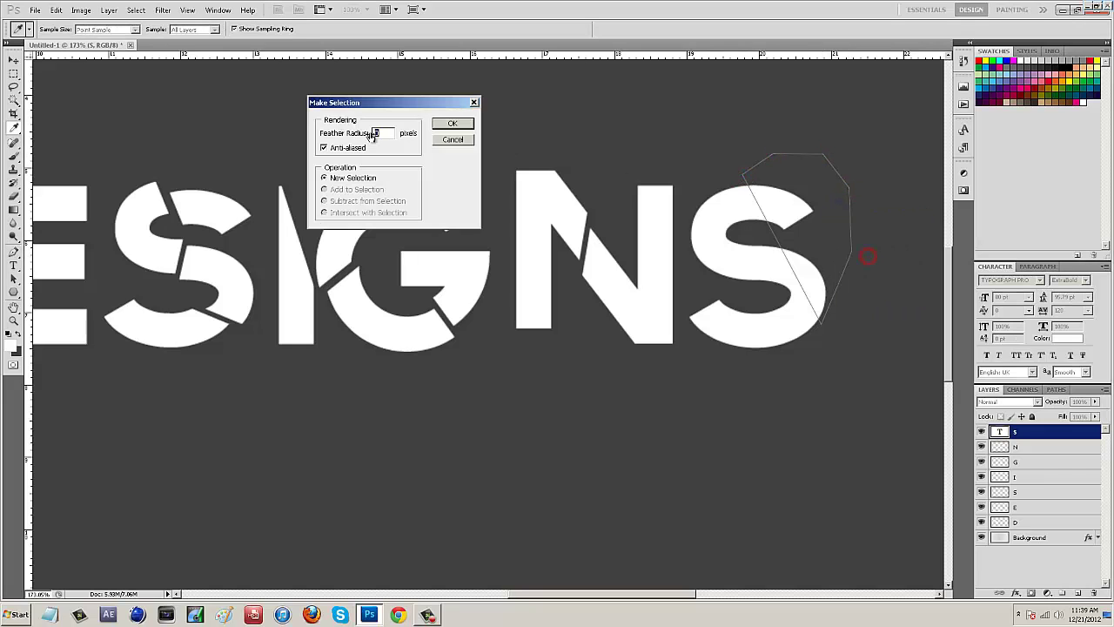
pyautogui.click(450, 122)
pyautogui.rightClick(1027, 428)
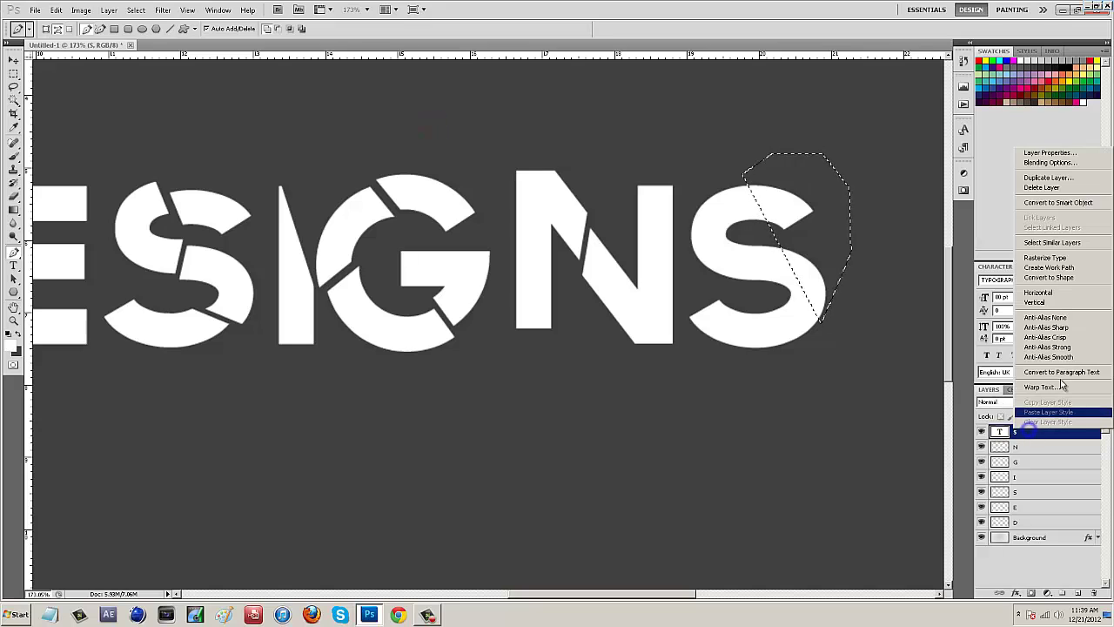
pyautogui.click(1066, 258)
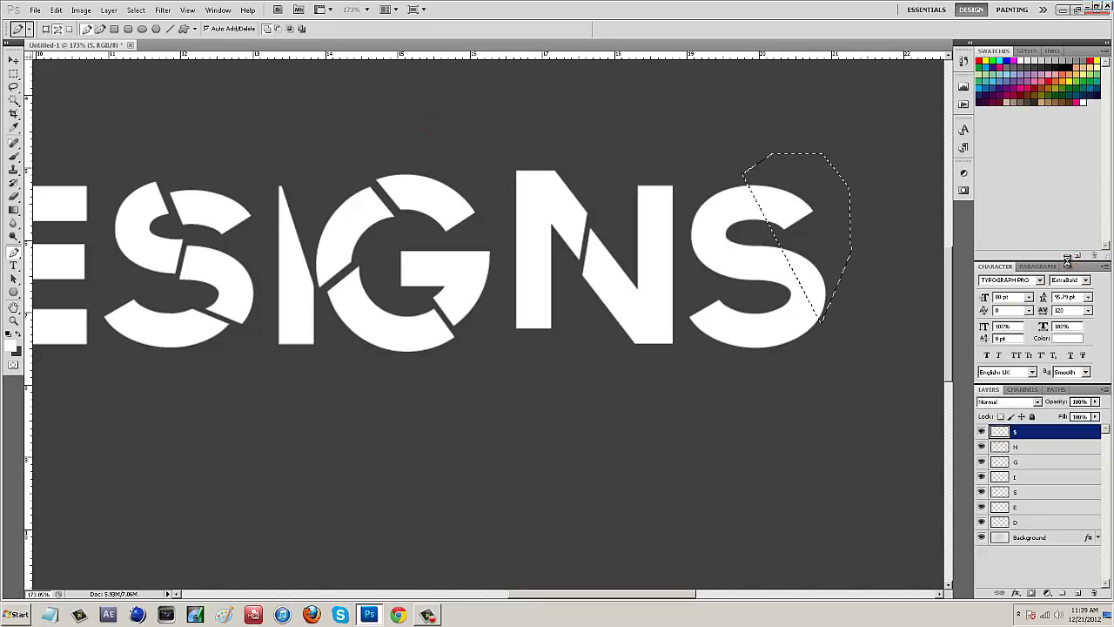
# - Delete the selected right part of the S, deselect, and fit the canvas on screen
pyautogui.press('Delete')
pyautogui.hotkey('ctrl', 'd')
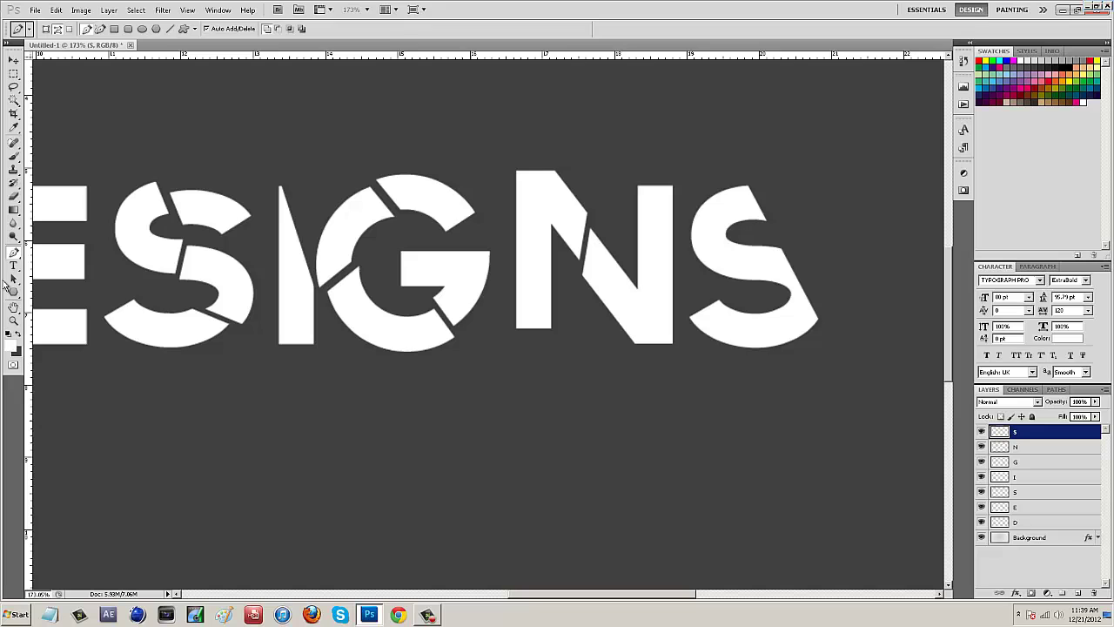
pyautogui.click(13, 321)
pyautogui.rightClick(271, 313)
pyautogui.click(299, 320)
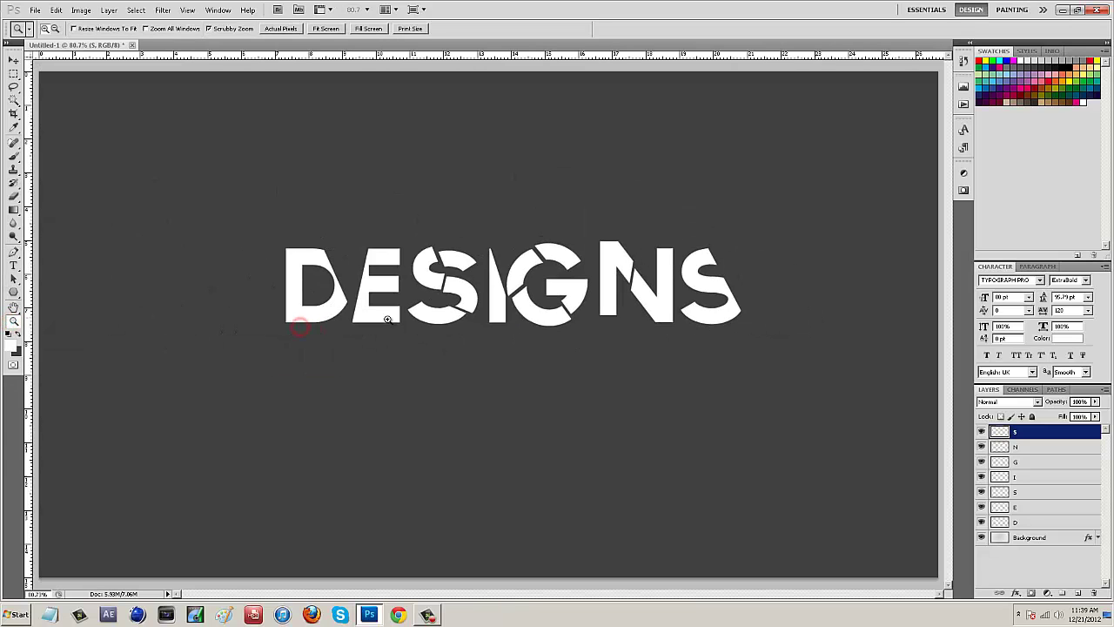
# - Select the G layer and nudge it two steps right with the arrow key
pyautogui.click(13, 59)
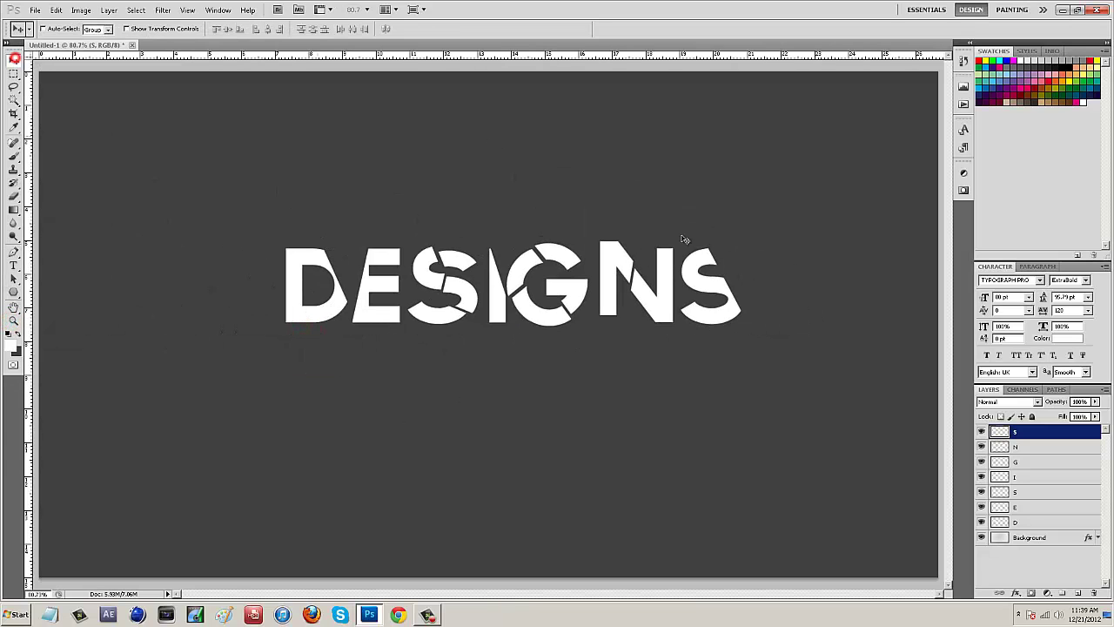
pyautogui.keyDown('shift'); pyautogui.click(1034, 524); pyautogui.keyUp('shift')
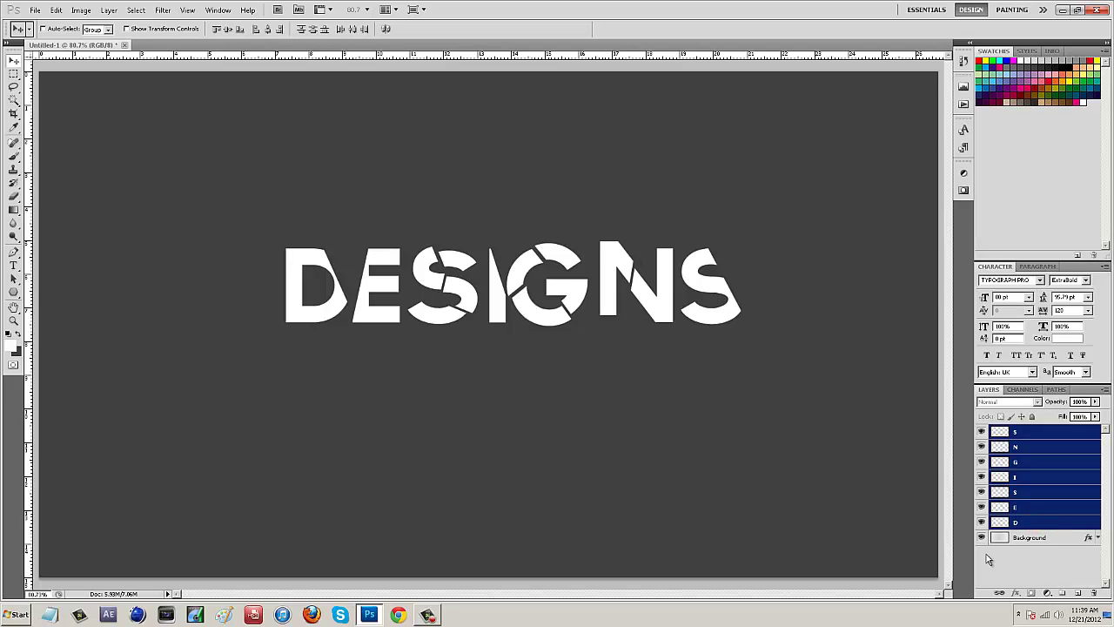
pyautogui.click(1043, 563)
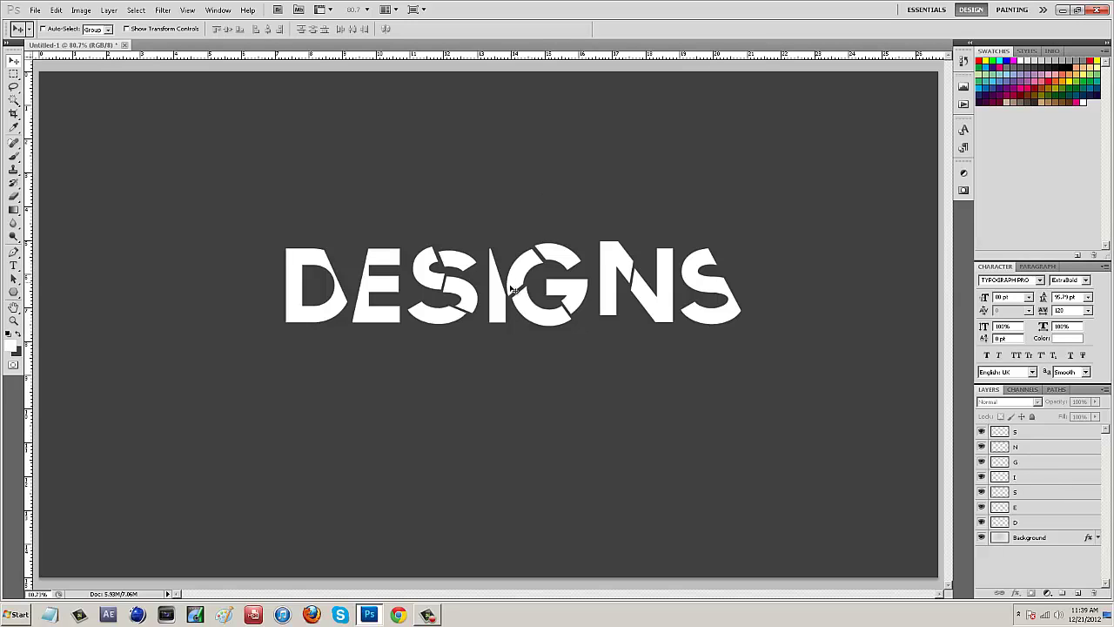
pyautogui.click(1034, 465)
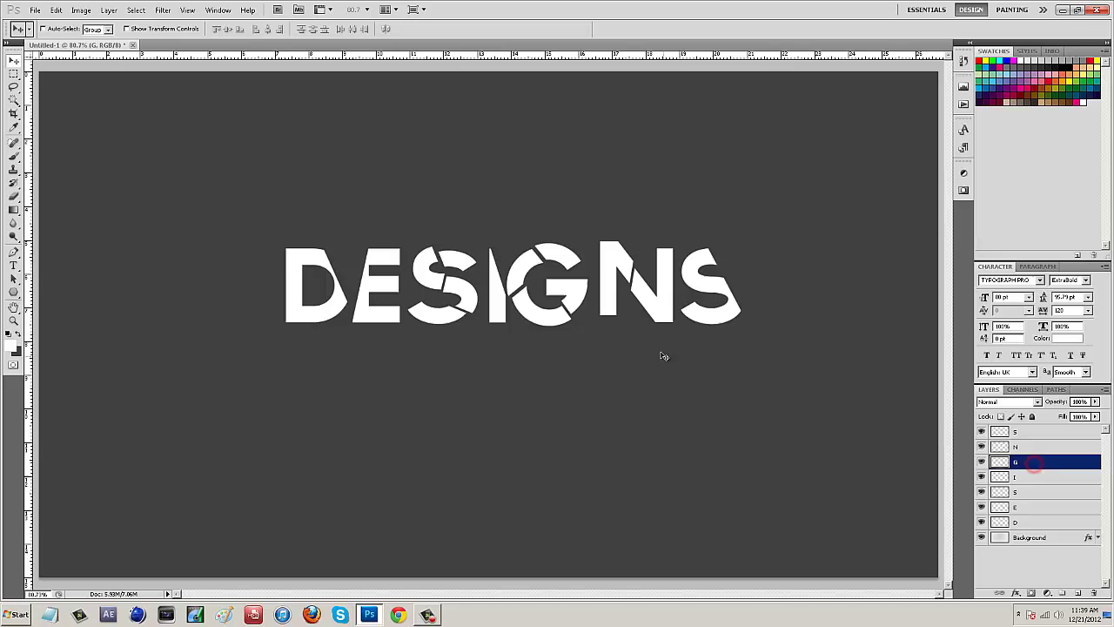
pyautogui.press('Right')
pyautogui.press('Right')
pyautogui.press('Right')
pyautogui.press('Right')
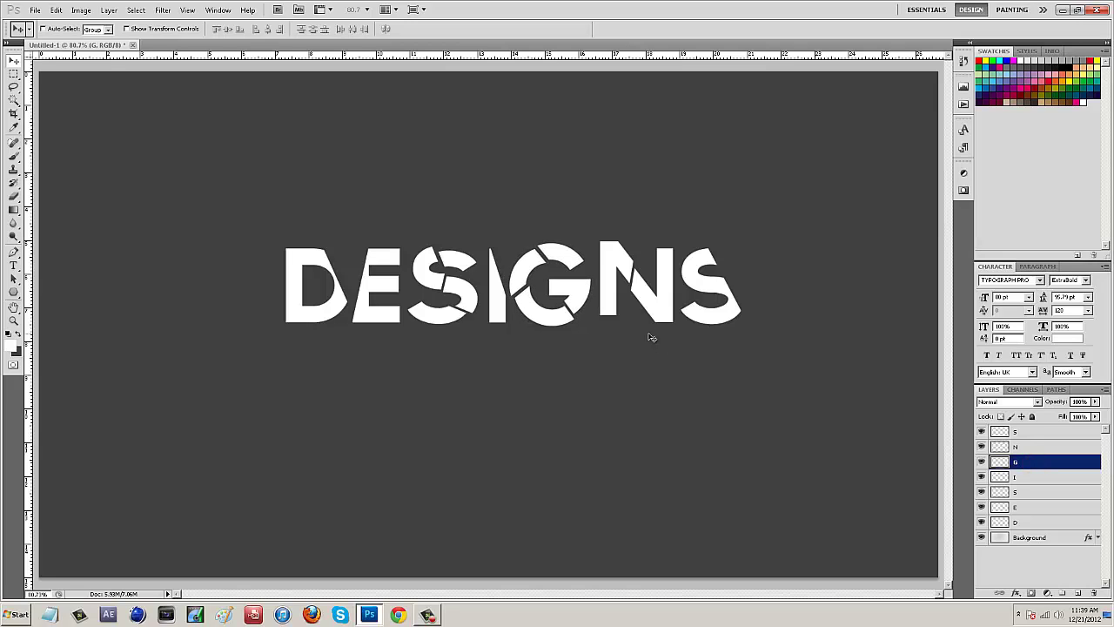
pyautogui.press('Right')
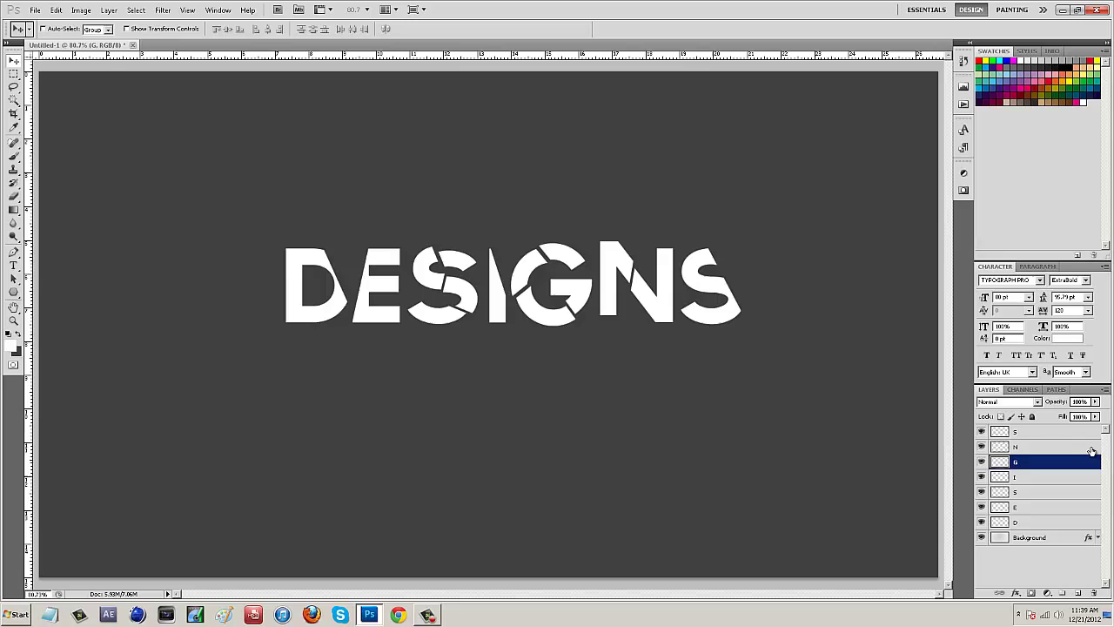
# - Group the seven letter layers with Ctrl+G and name the group 'Designs'
pyautogui.click(1036, 431)
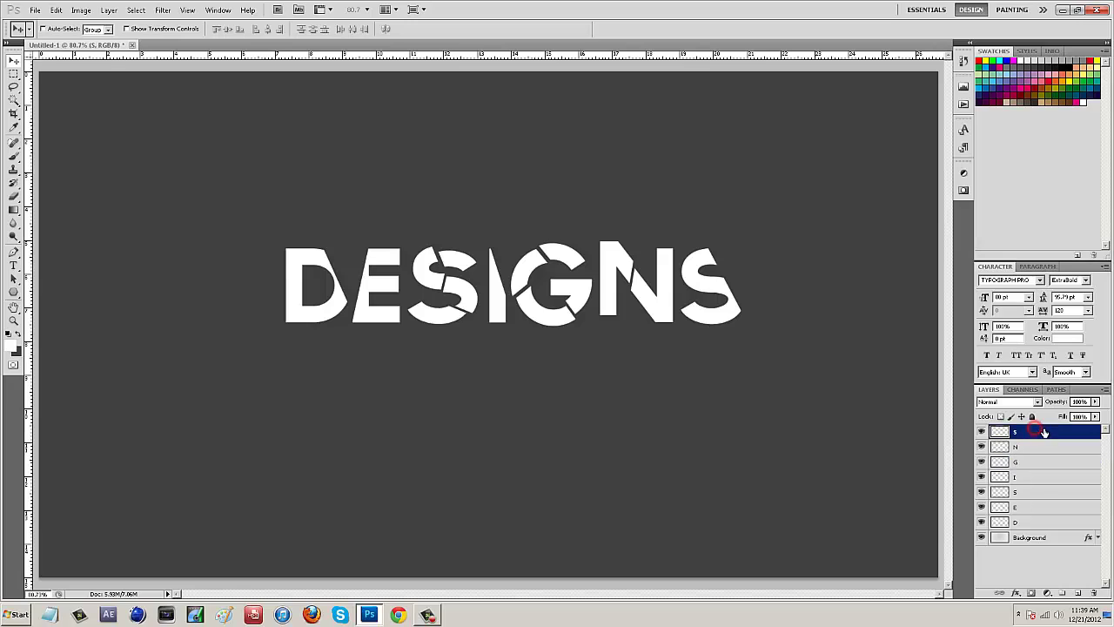
pyautogui.keyDown('shift'); pyautogui.click(1032, 524); pyautogui.keyUp('shift')
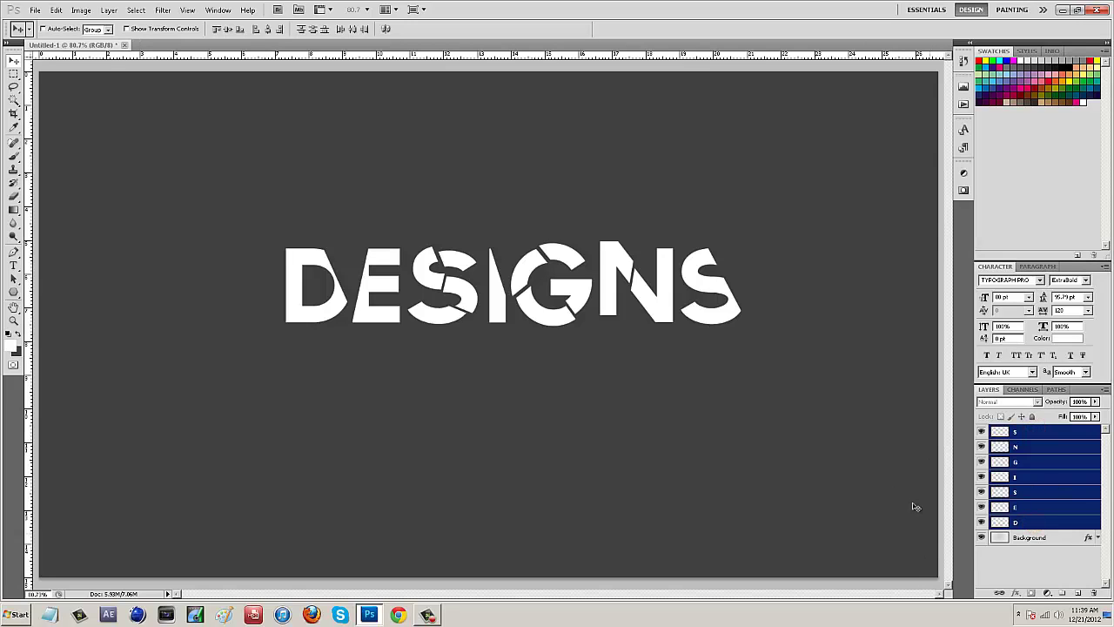
pyautogui.hotkey('ctrl', 'g')
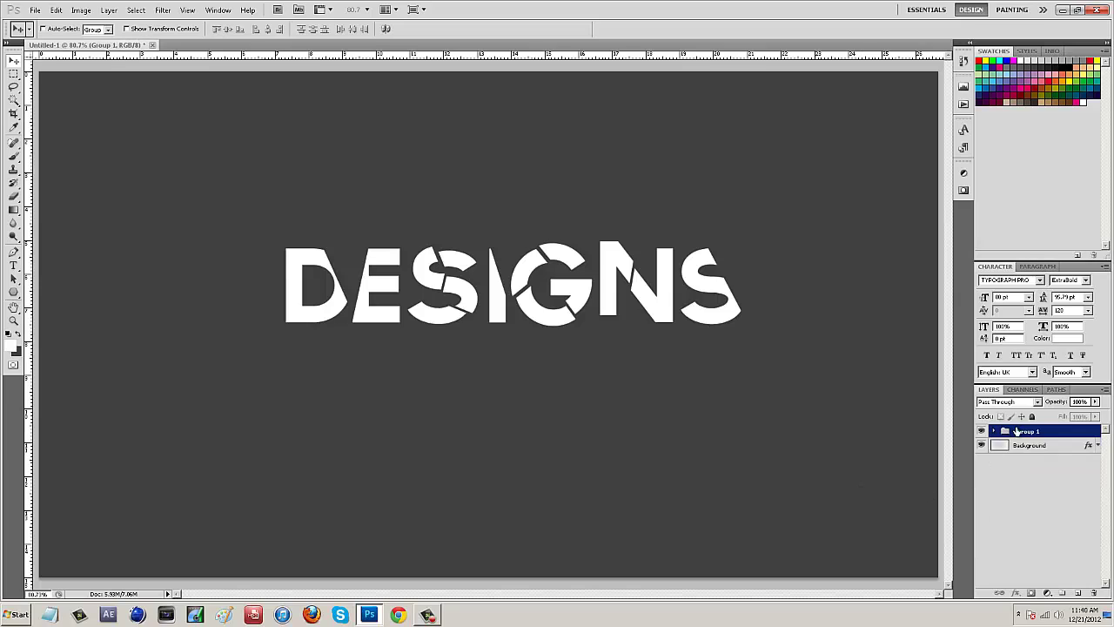
pyautogui.doubleClick(1026, 431)
pyautogui.write('Designs')
pyautogui.press('Return')
# - Align the Designs group to the Background's horizontal and vertical centres, then expand the group
pyautogui.keyDown('shift'); pyautogui.click(1046, 450); pyautogui.keyUp('shift')
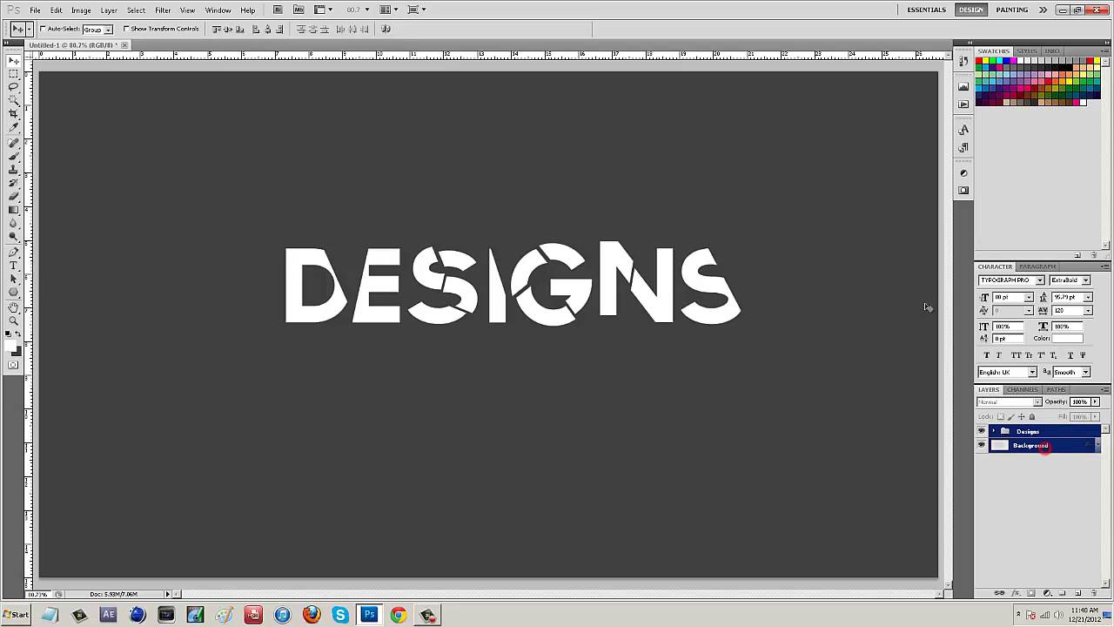
pyautogui.click(270, 29)
pyautogui.click(227, 29)
pyautogui.click(1029, 477)
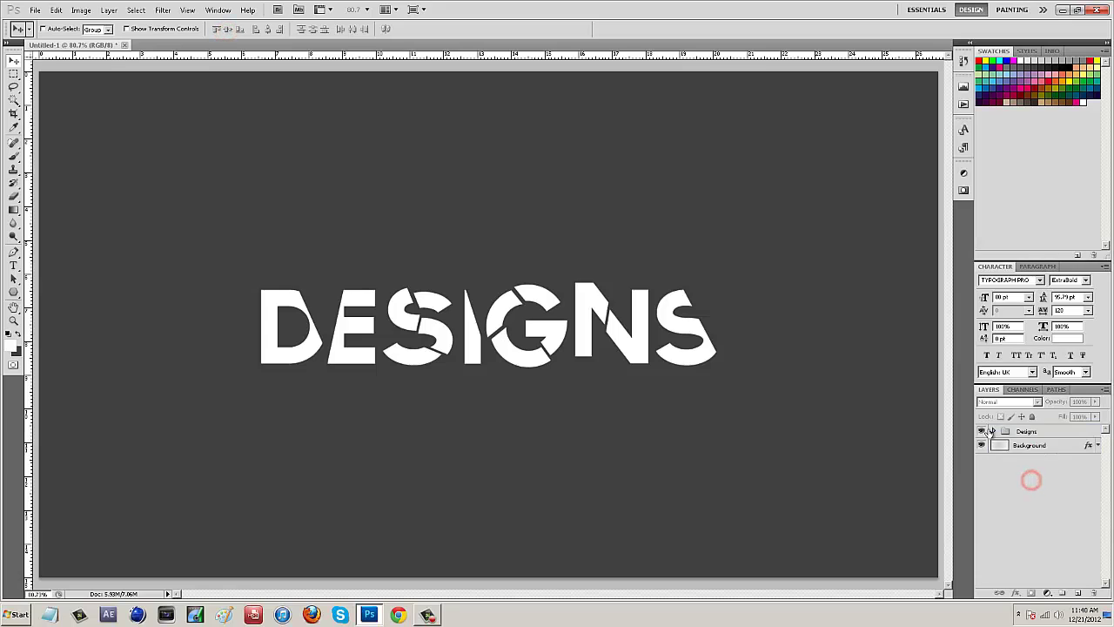
pyautogui.click(992, 431)
pyautogui.click(1055, 536)
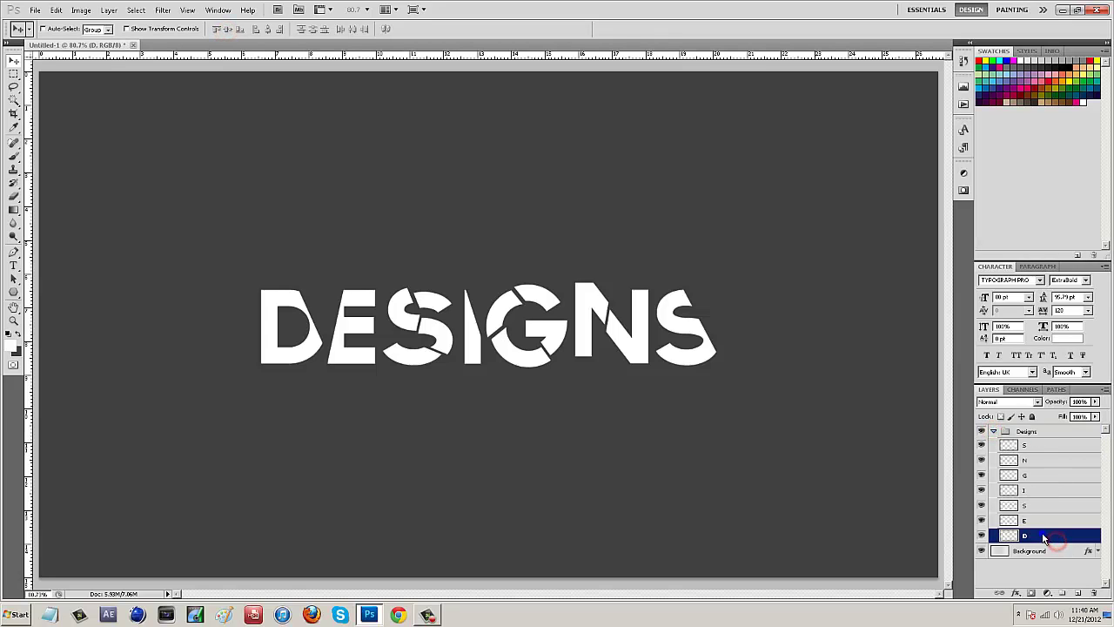
pyautogui.rightClick(1049, 534)
pyautogui.click(1057, 316)
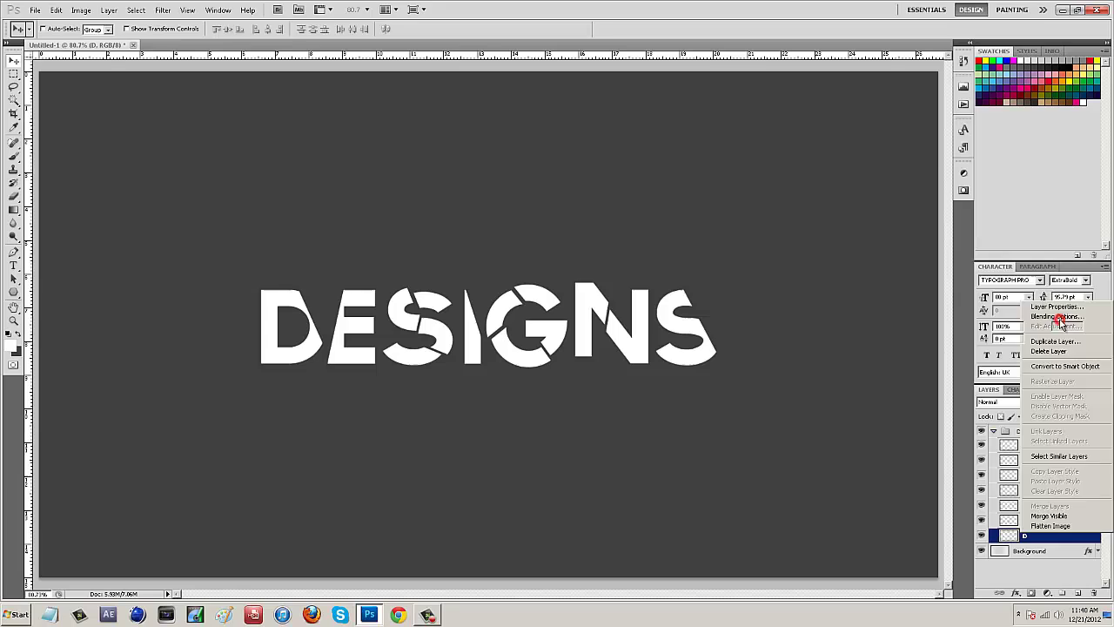
pyautogui.click(754, 176)
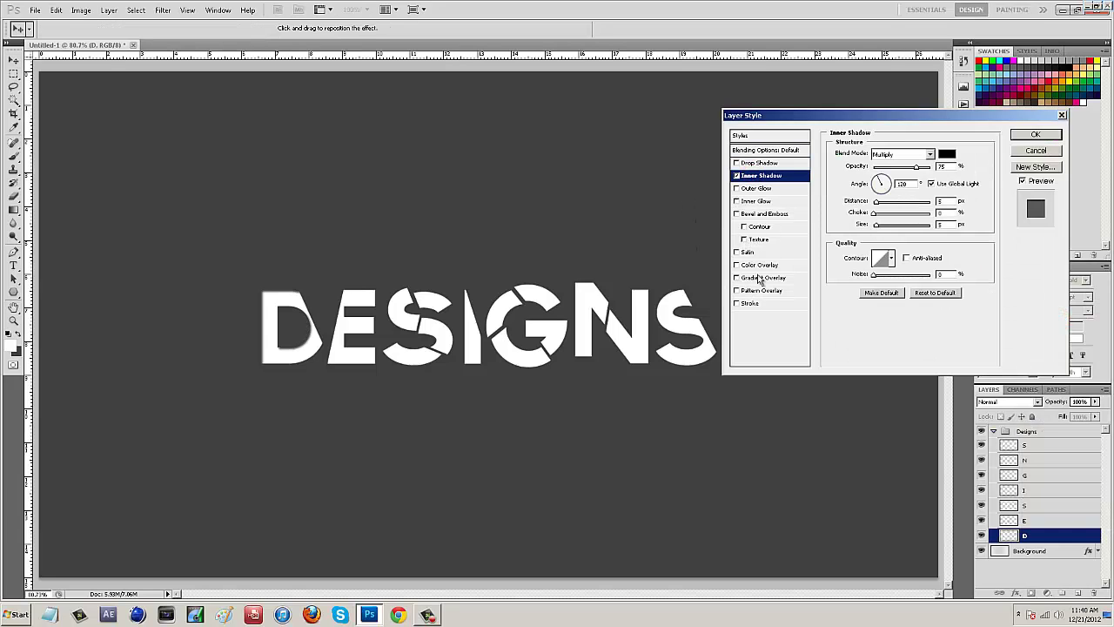
pyautogui.click(1033, 151)
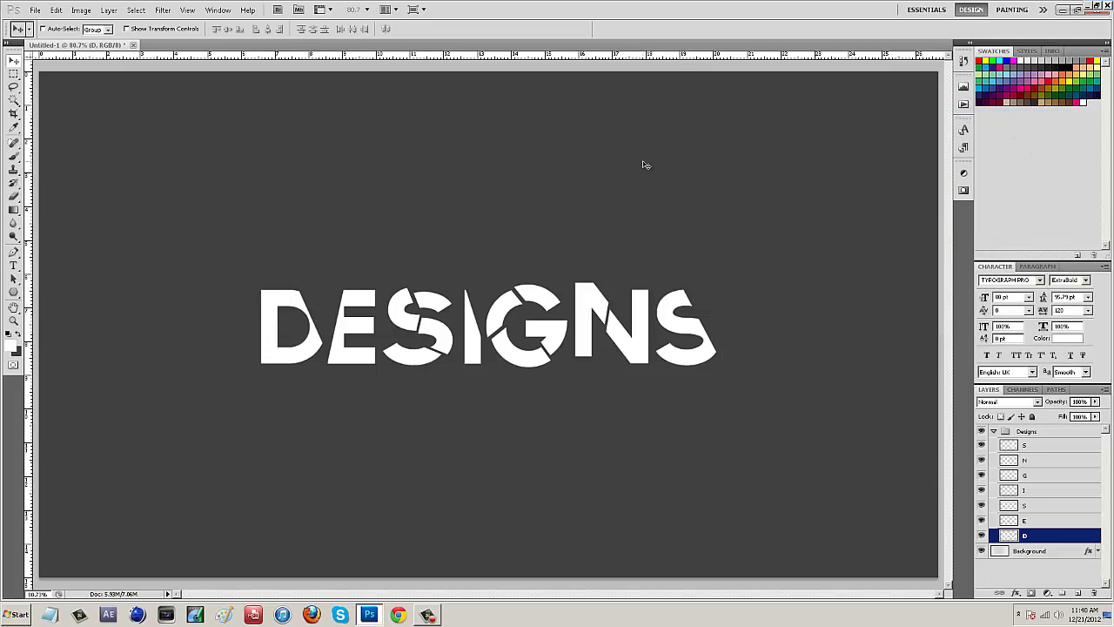